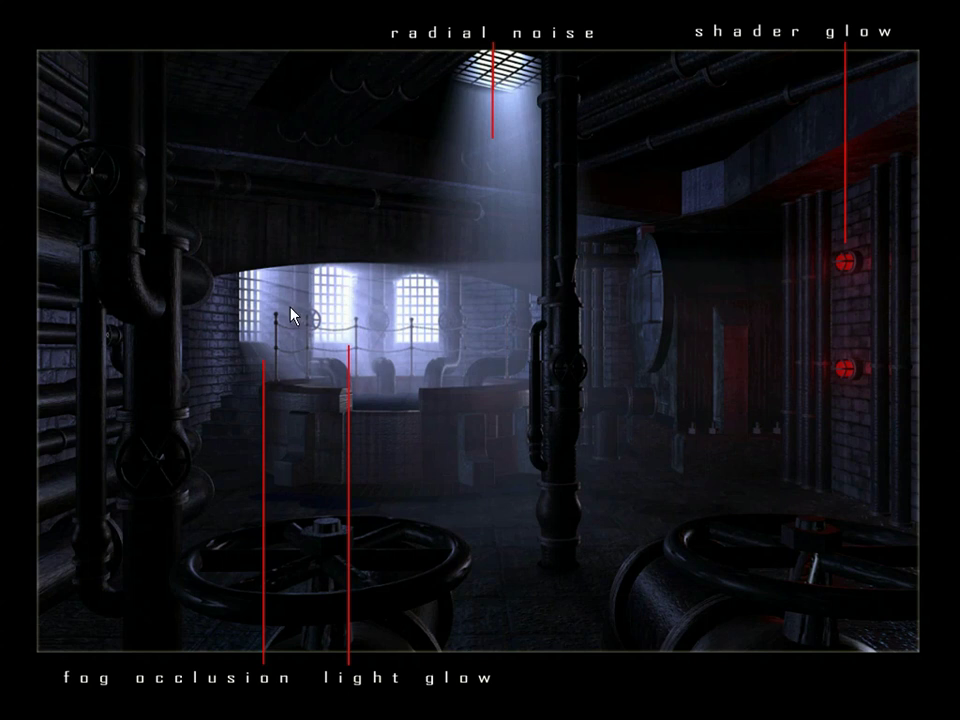
left_click(418, 489)
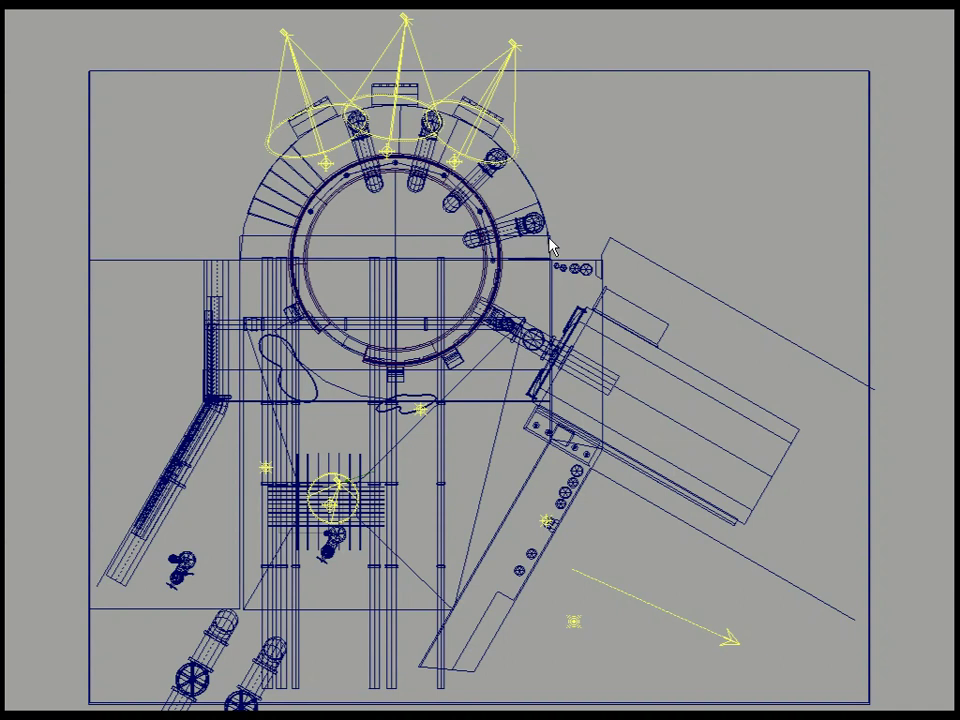
left_click(612, 312)
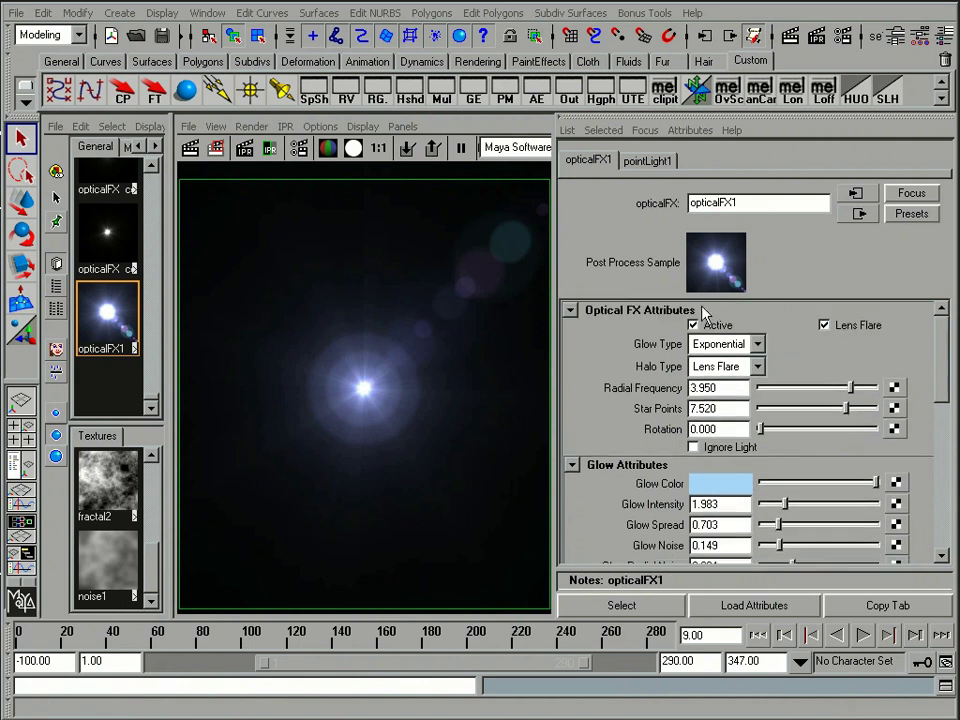
Inspect the Light Effects of the point light connected to opticalFX1 and return to its light glow node.
left_click(860, 214)
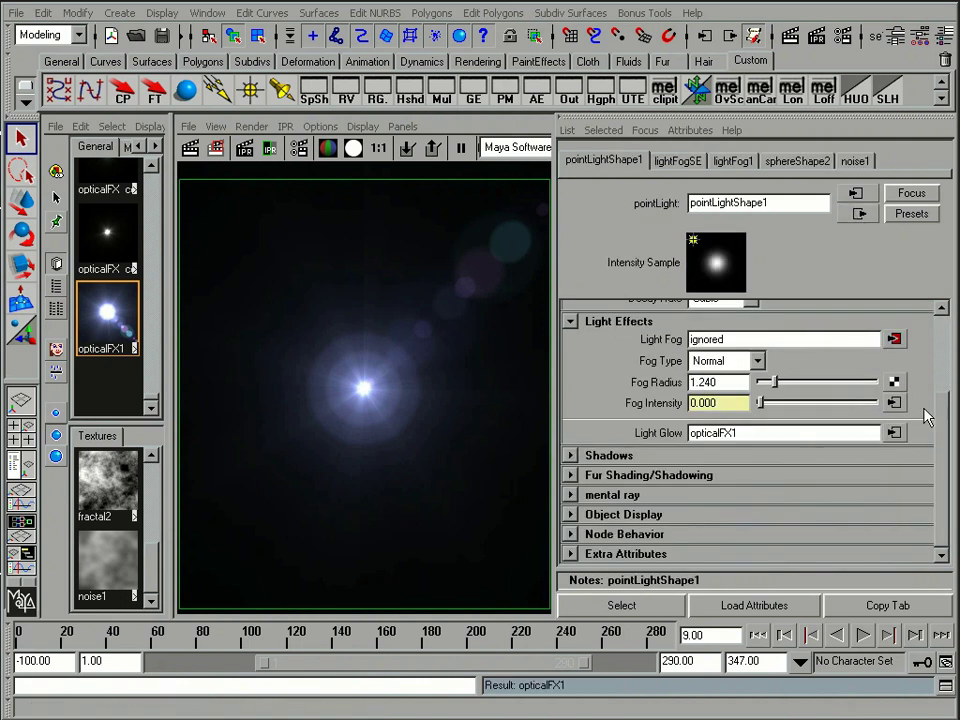
mouse_move(940, 425)
left_mouse_down()
mouse_move(943, 300)
mouse_move(948, 420)
left_mouse_up()
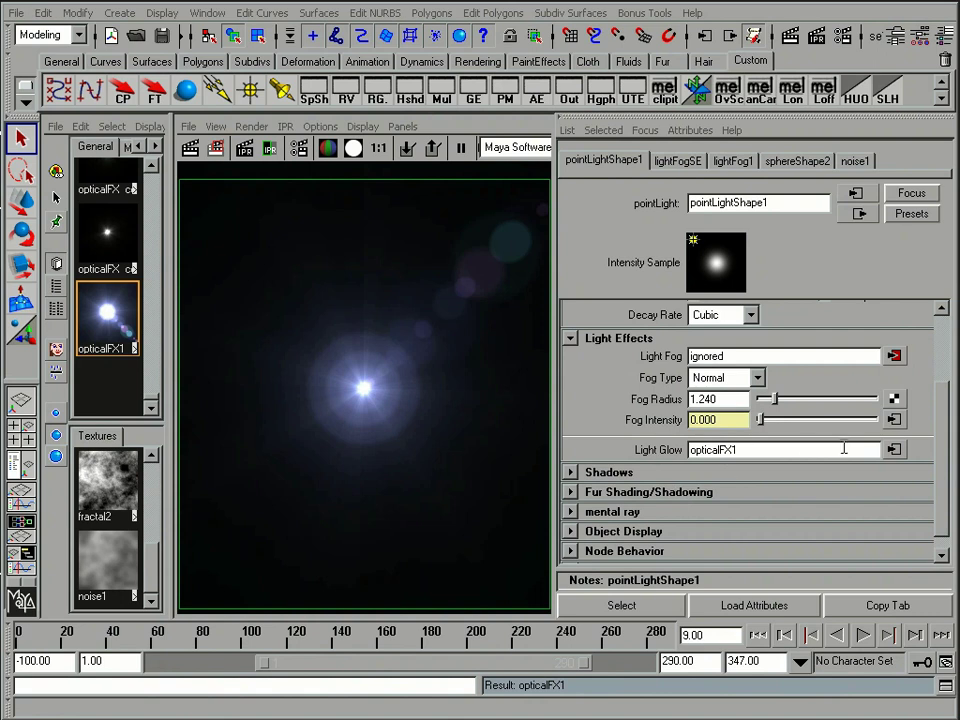
left_click(894, 451)
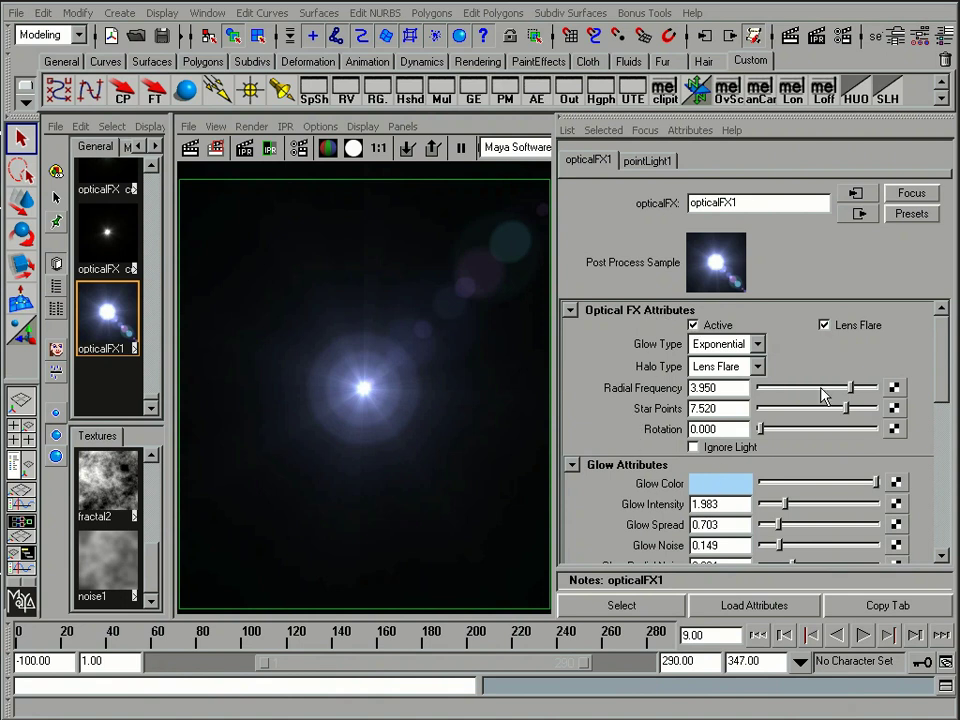
Preview the Linear and Lens Flare glow types on opticalFX1 and restore the Glow Type to Exponential.
mouse_move(943, 369)
left_mouse_down()
mouse_move(948, 451)
mouse_move(945, 355)
left_mouse_up()
left_click(758, 345)
left_click(733, 380)
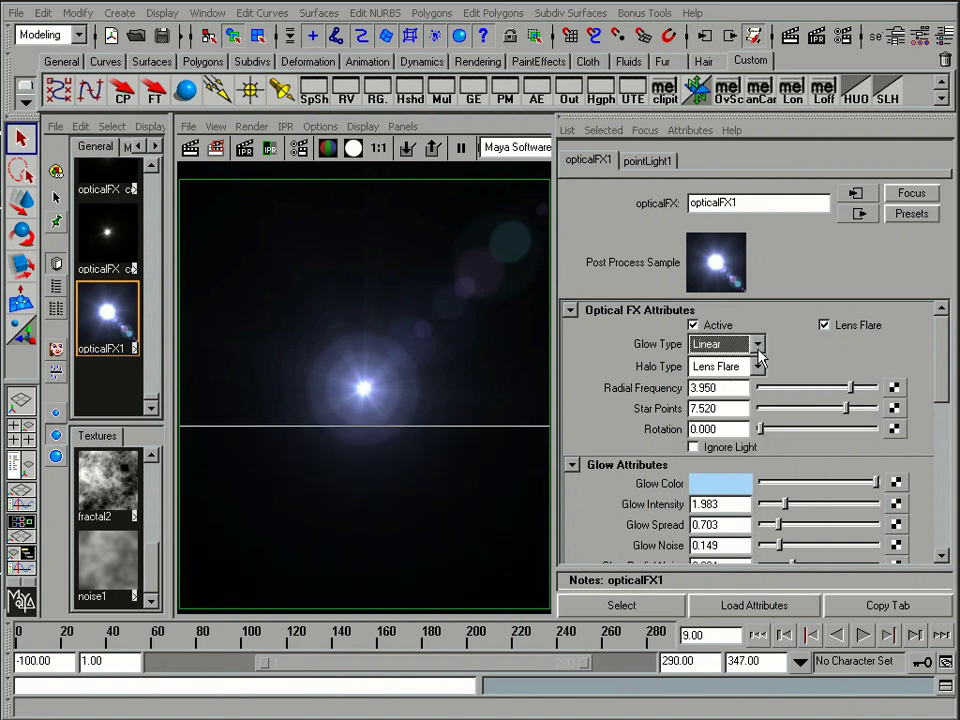
left_click(759, 345)
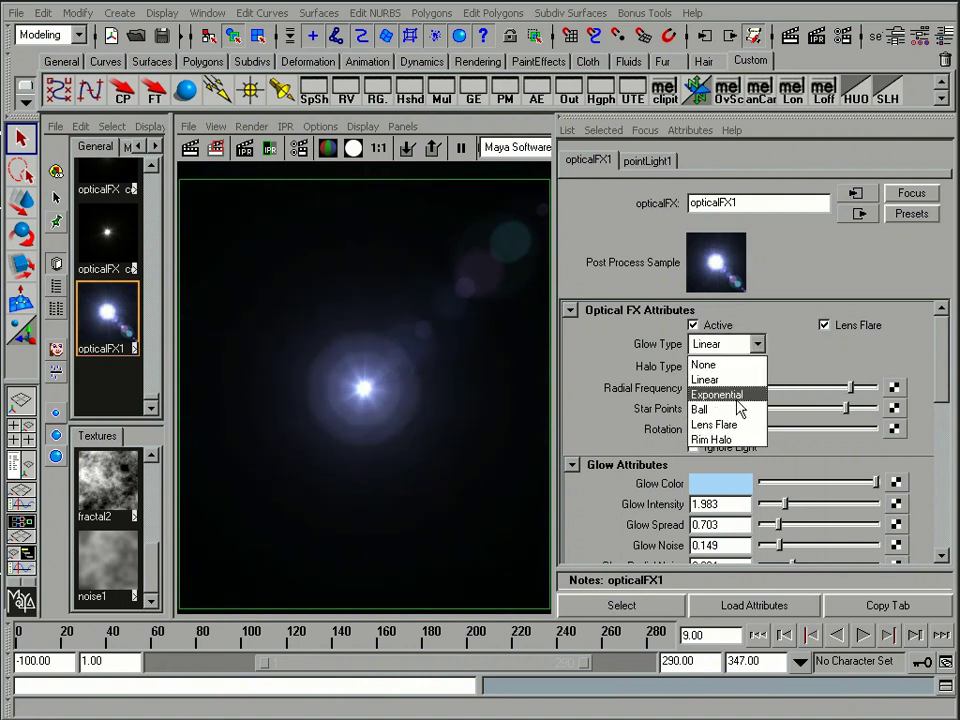
left_click(740, 425)
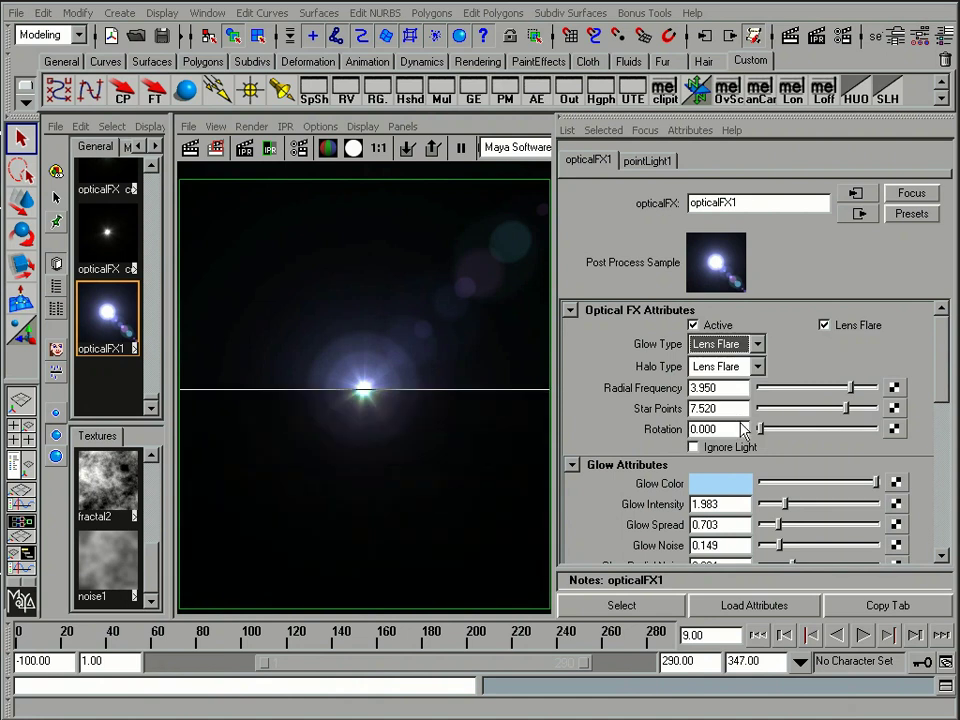
left_click(759, 344)
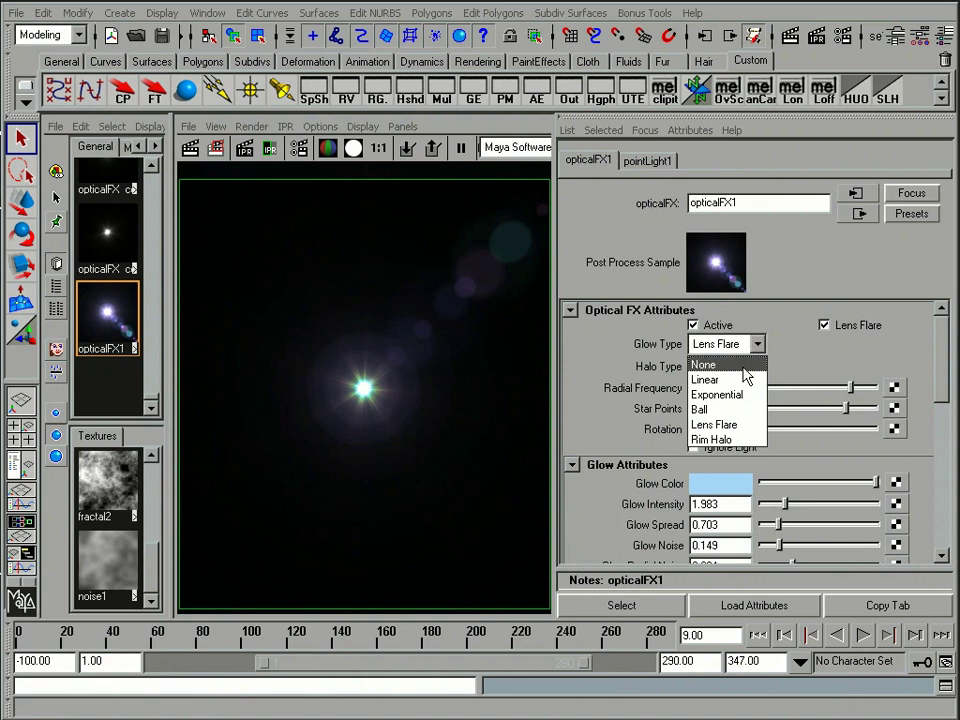
left_click(741, 396)
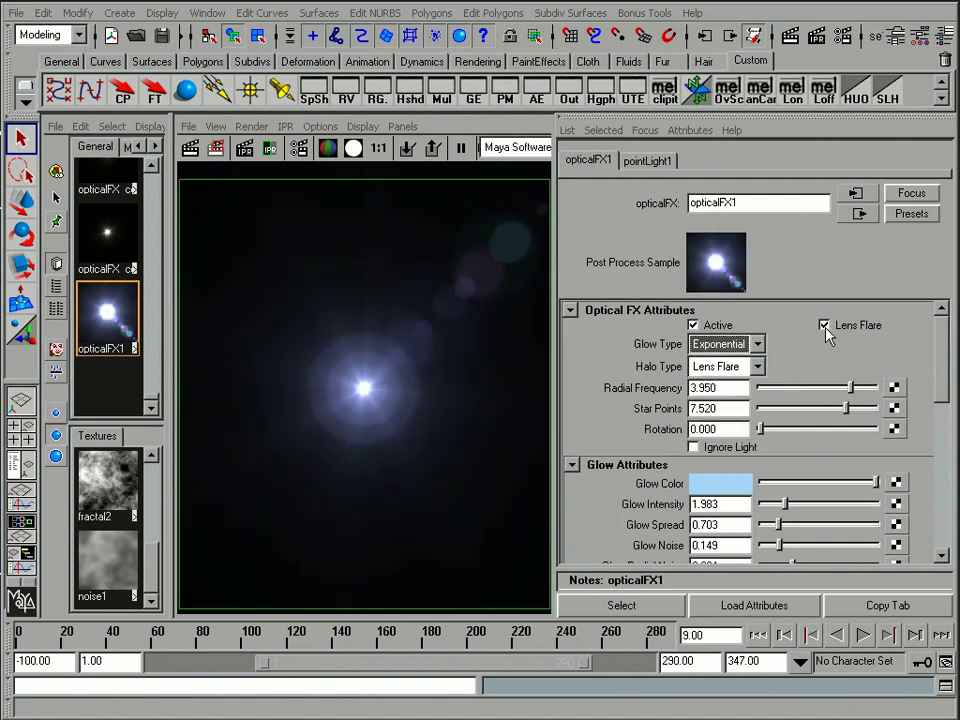
Review the halo and lens flare attributes of opticalFX1 and turn off its Lens Flare option.
left_click_drag(940, 332, 943, 444)
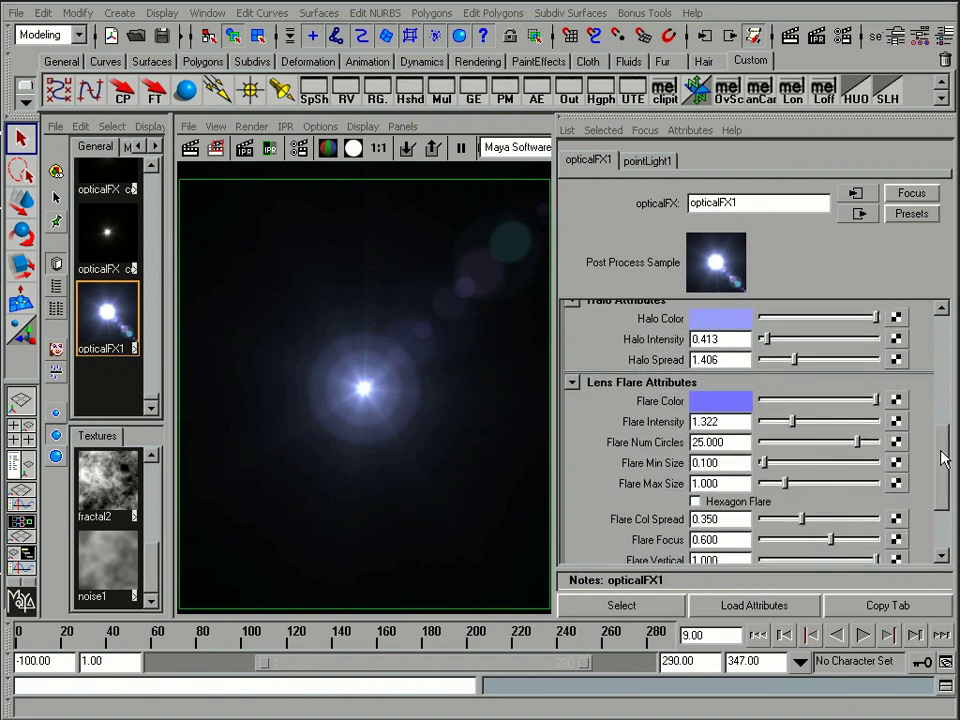
left_click_drag(944, 458, 949, 343)
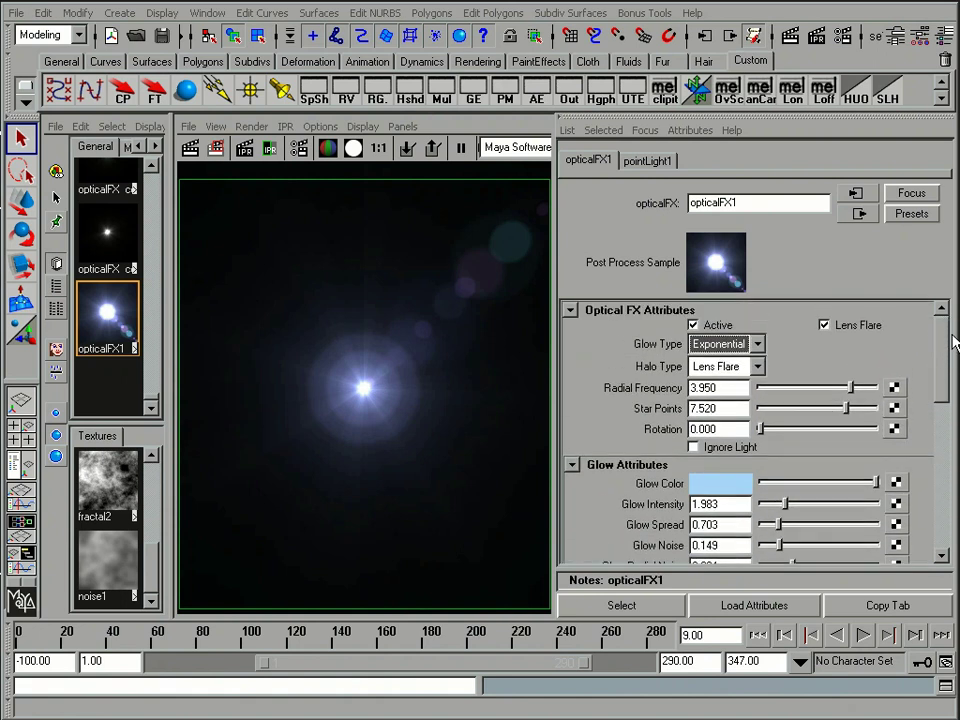
left_click(824, 325)
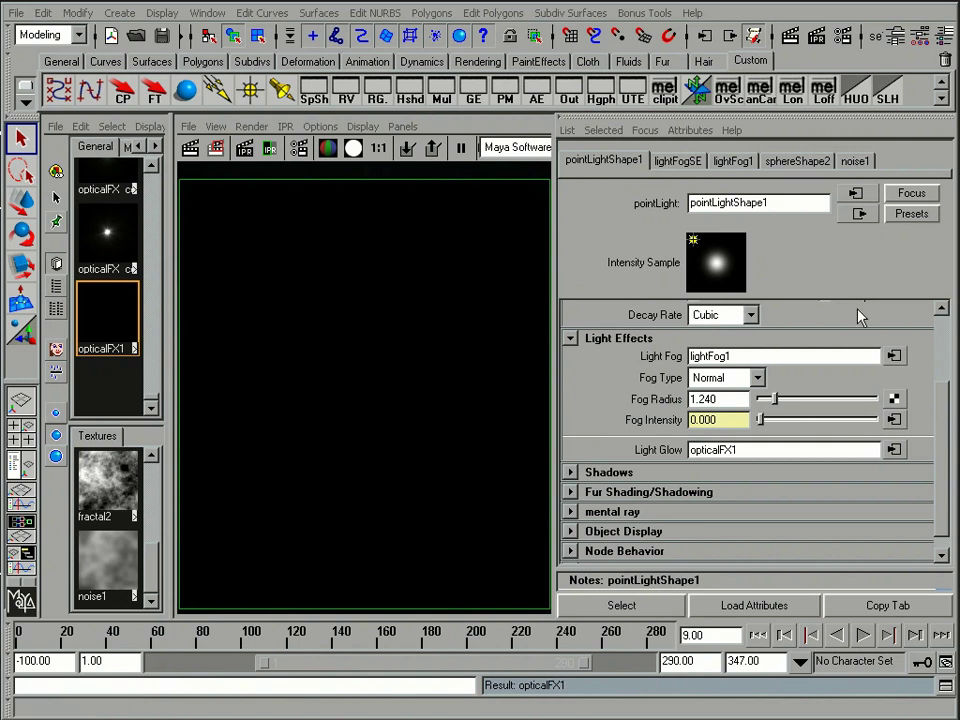
Open the opticalFX1 light glow node from the Light Effects attributes of pointLightShape1.
mouse_move(940, 397)
left_mouse_down()
mouse_move(950, 337)
mouse_move(950, 388)
left_mouse_up()
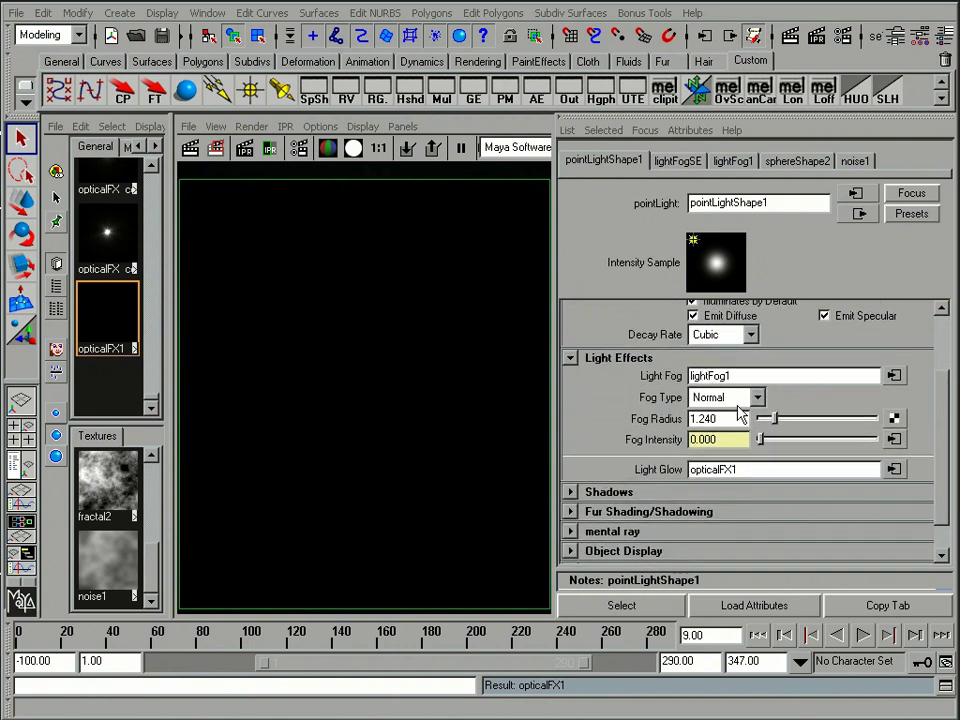
scroll(930, 425, "down", 2)
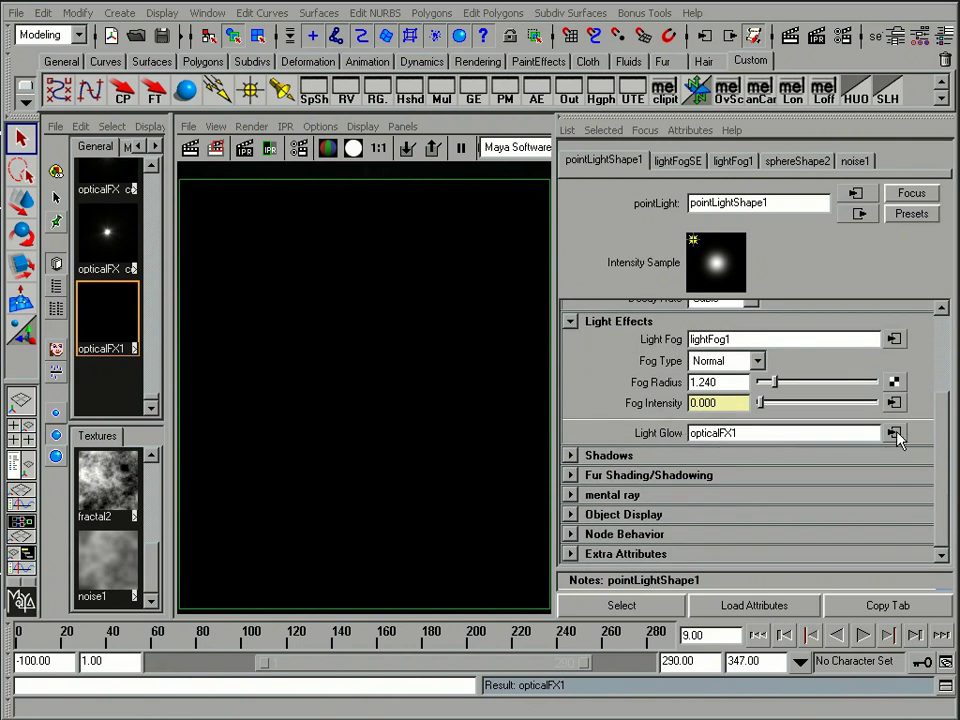
left_click(895, 433)
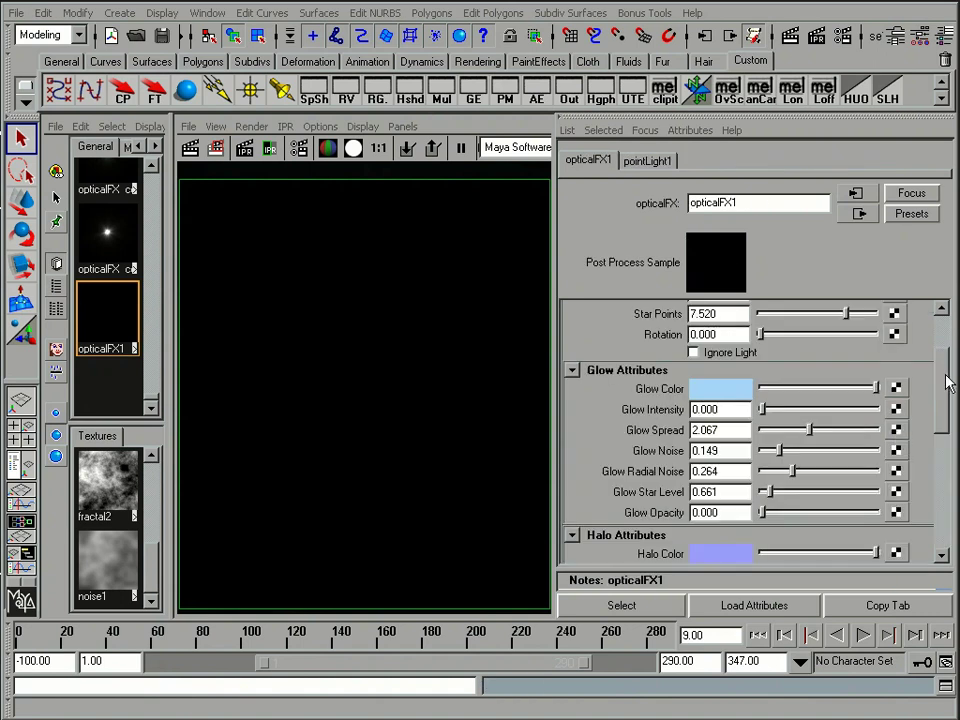
Look through the optical effect's attribute sections and preview the lens flare by enabling and disabling it.
scroll(950, 357, "up", 4)
scroll(950, 350, "up", 1)
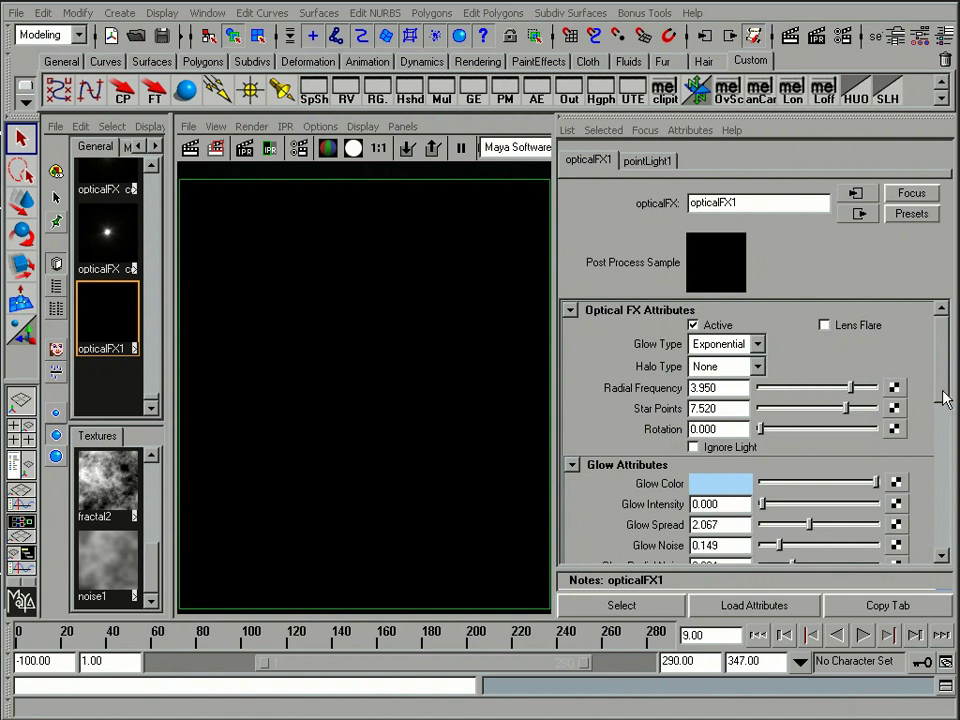
mouse_move(945, 378)
left_mouse_down()
mouse_move(945, 410)
mouse_move(936, 369)
left_mouse_up()
left_click_drag(945, 343, 950, 415)
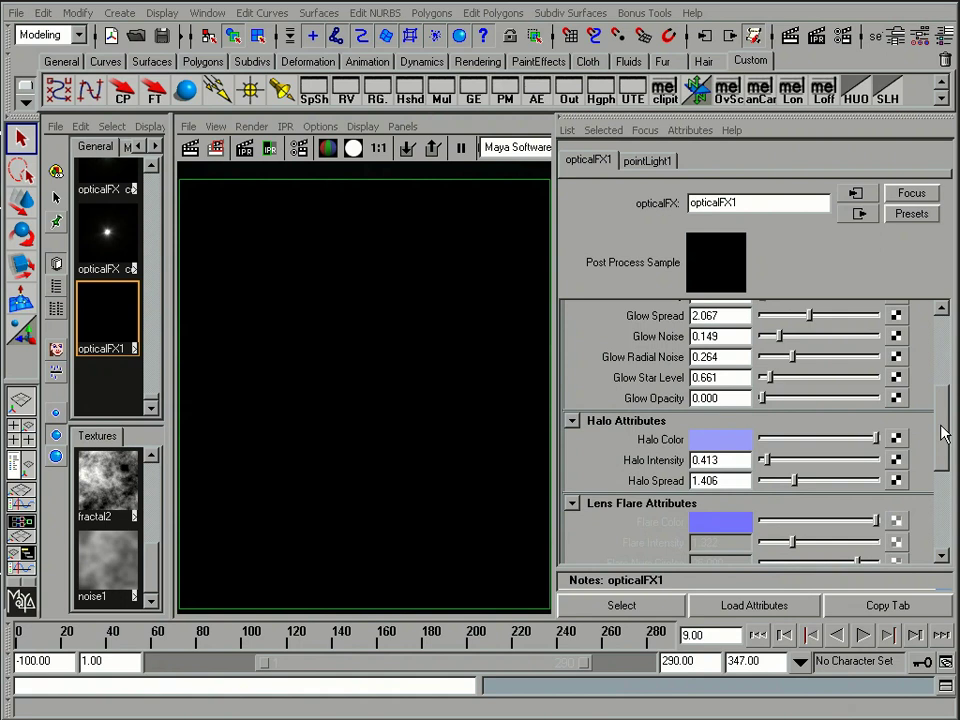
left_click_drag(945, 432, 943, 335)
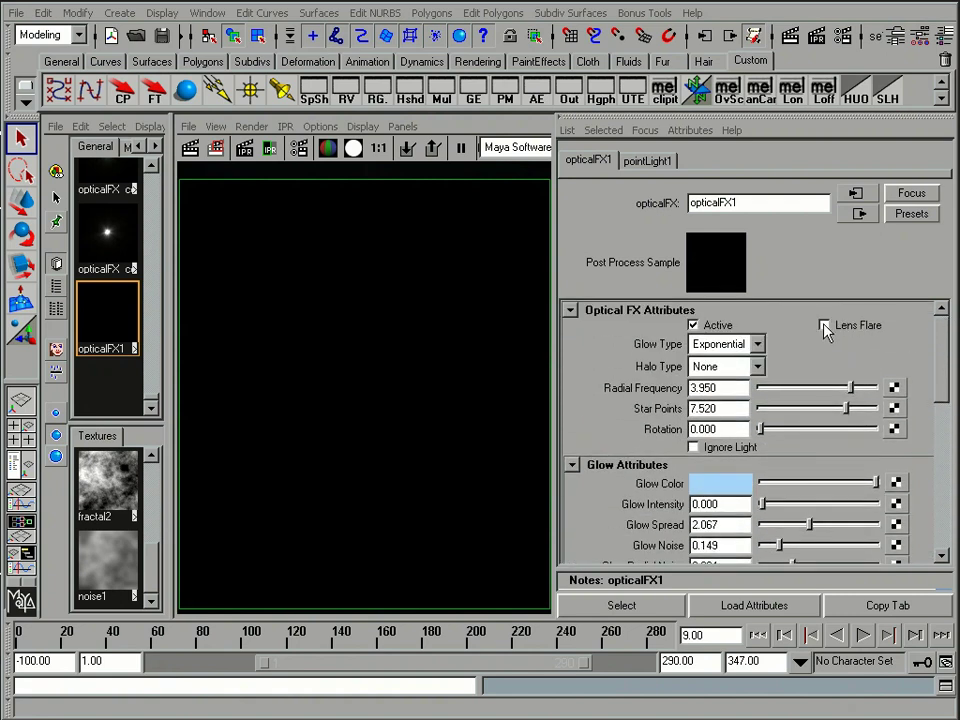
left_click(824, 326)
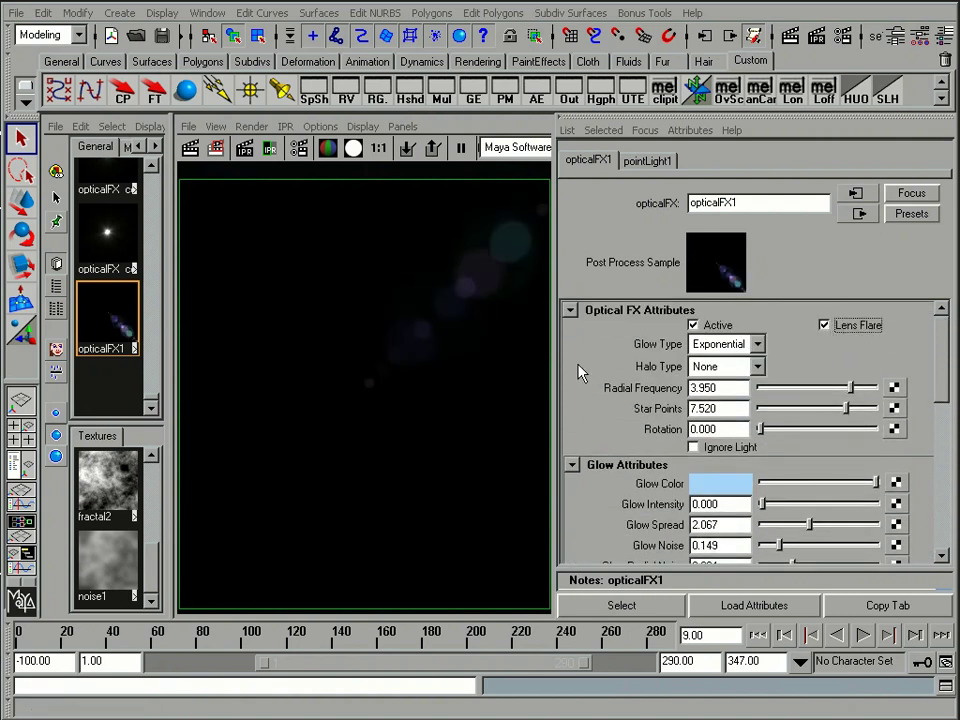
left_click(824, 326)
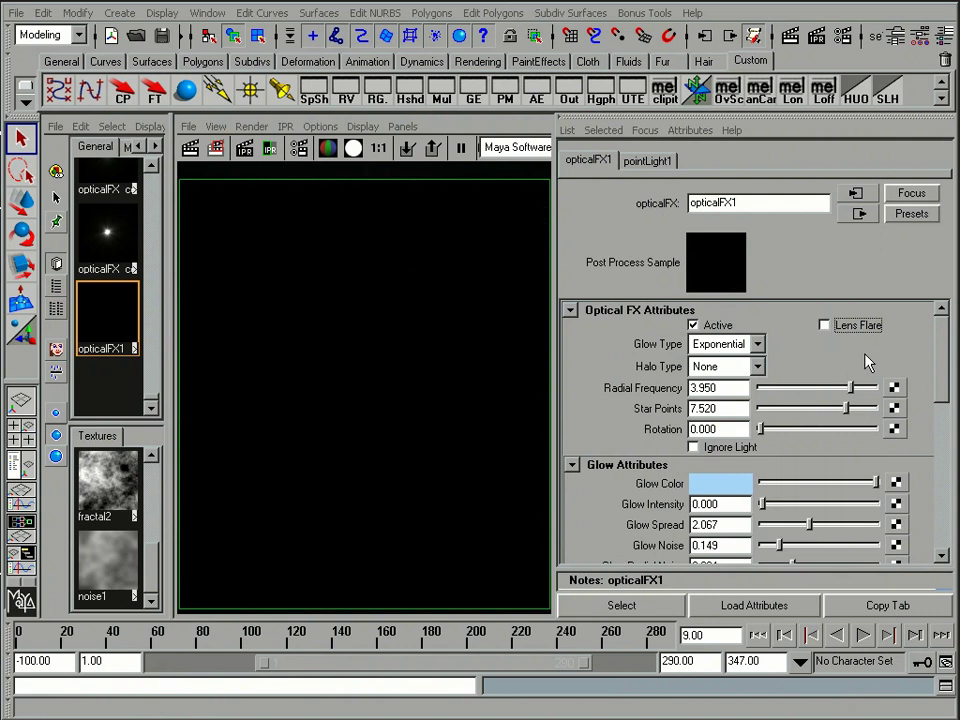
Set the Glow Intensity of opticalFX1 to about 2.066 and its Glow Spread to about 1.530.
left_click_drag(942, 357, 944, 380)
left_click_drag(762, 418, 798, 446)
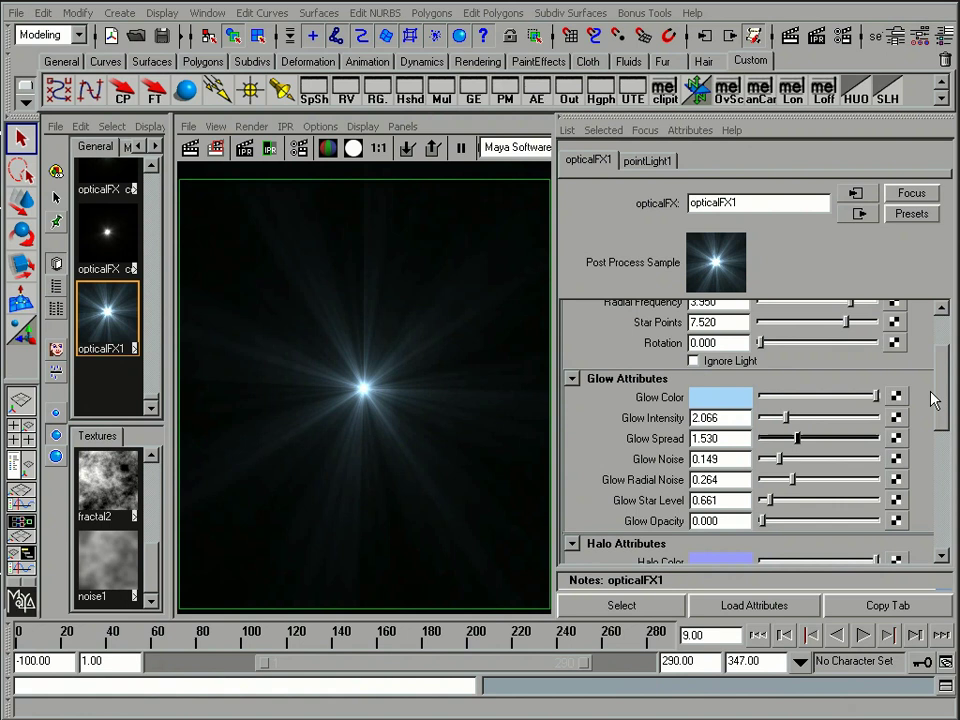
Compare the Linear glow type with the star-shaped glow and return the Glow Type to Exponential.
left_click_drag(944, 403, 943, 368)
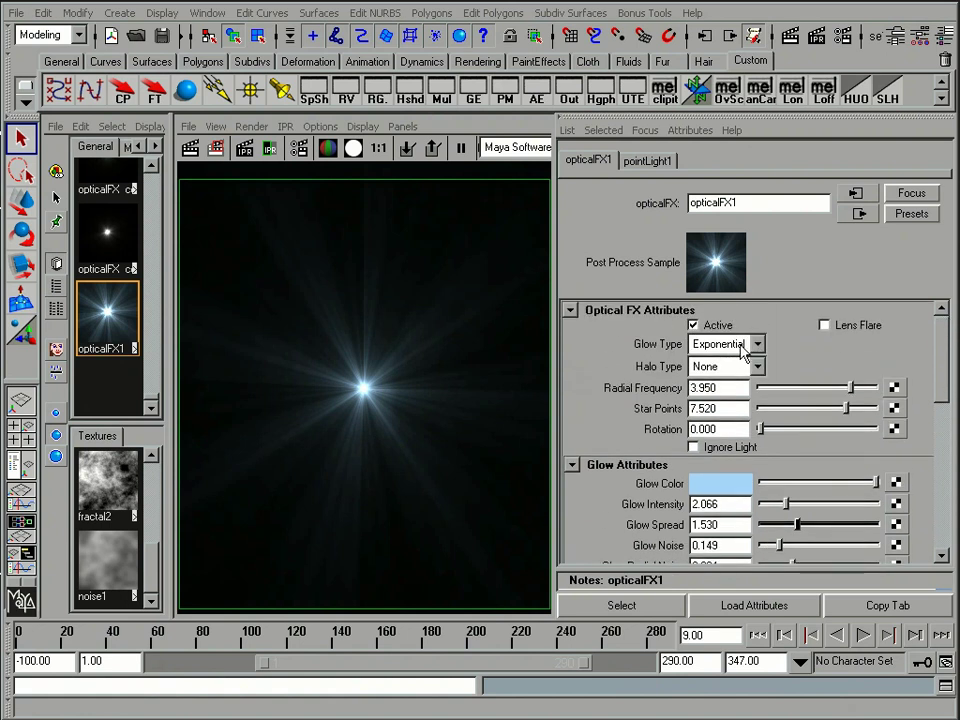
left_click(738, 346)
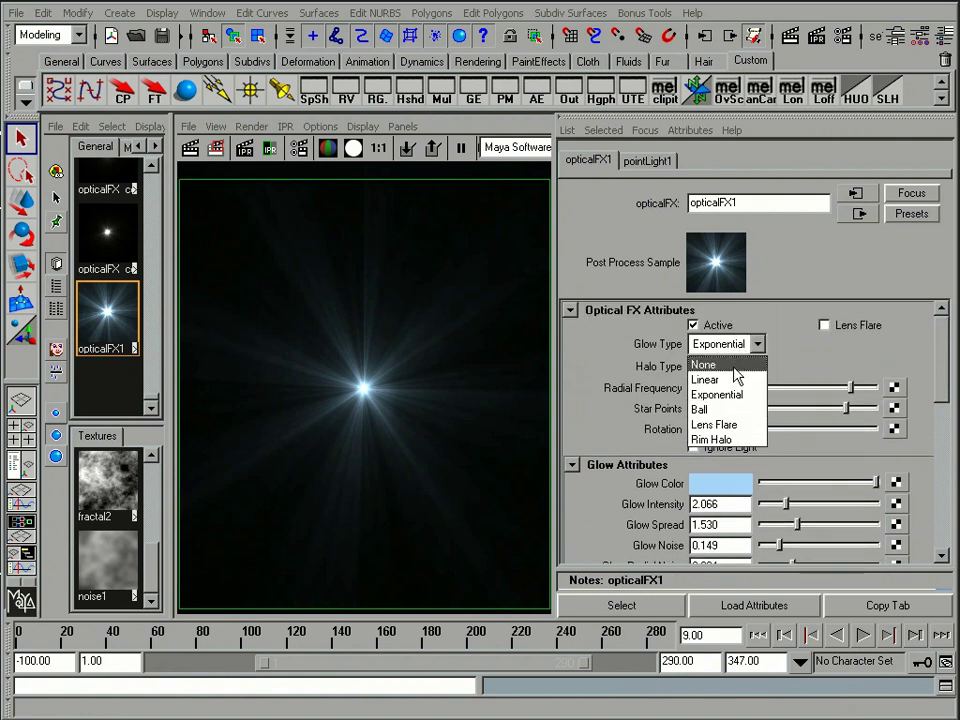
left_click(735, 381)
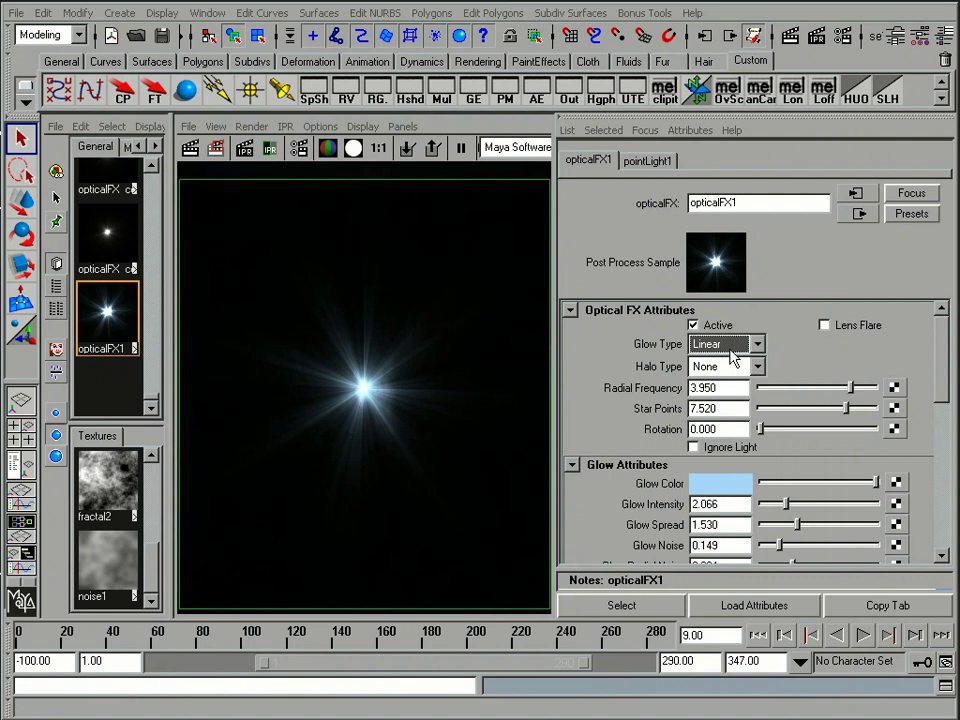
left_click(731, 367)
left_click(731, 396)
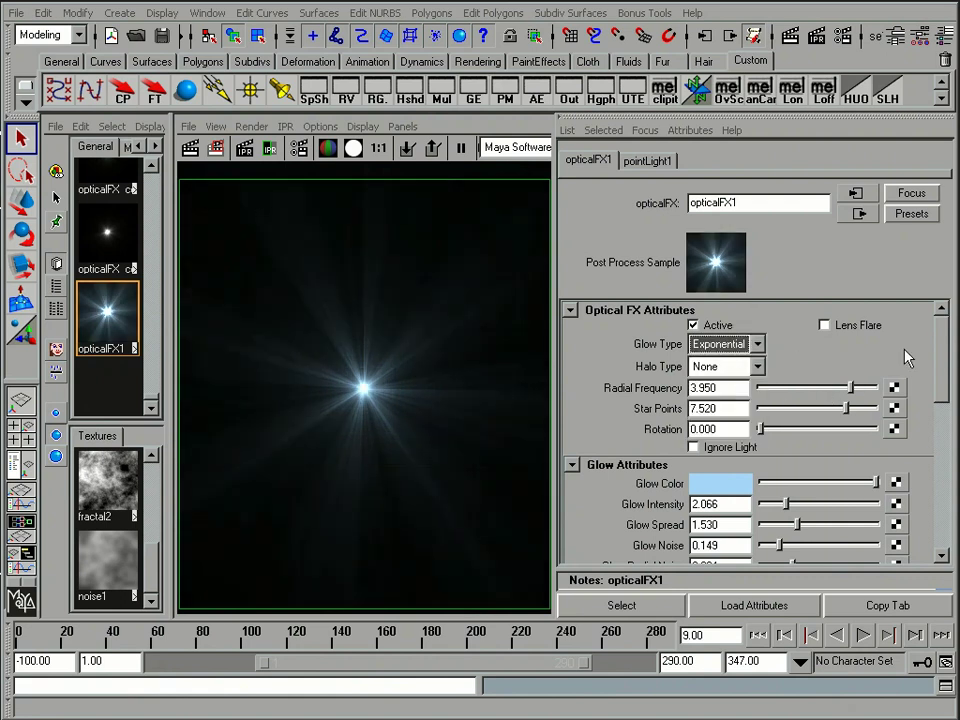
Adjust the glow's Radial Frequency to about 3.926 and Star Points to about 7.190, keeping Rotation at 0.
mouse_move(943, 343)
left_mouse_down()
mouse_move(943, 392)
mouse_move(945, 338)
left_mouse_up()
mouse_move(848, 395)
left_mouse_down()
mouse_move(806, 398)
mouse_move(850, 396)
mouse_move(834, 411)
mouse_move(810, 411)
mouse_move(842, 410)
left_mouse_up()
left_click_drag(773, 440, 742, 436)
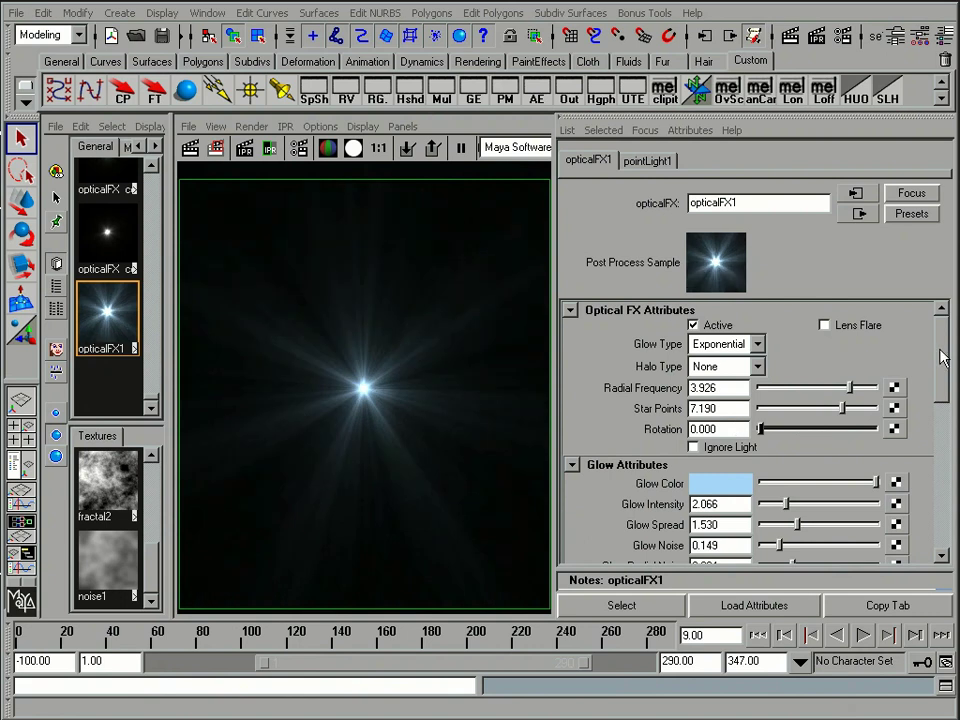
Set the Halo Type of opticalFX1 to Lens Flare and its Halo Intensity to about 0.331.
mouse_move(940, 357)
left_mouse_down()
mouse_move(943, 369)
mouse_move(941, 360)
left_mouse_up()
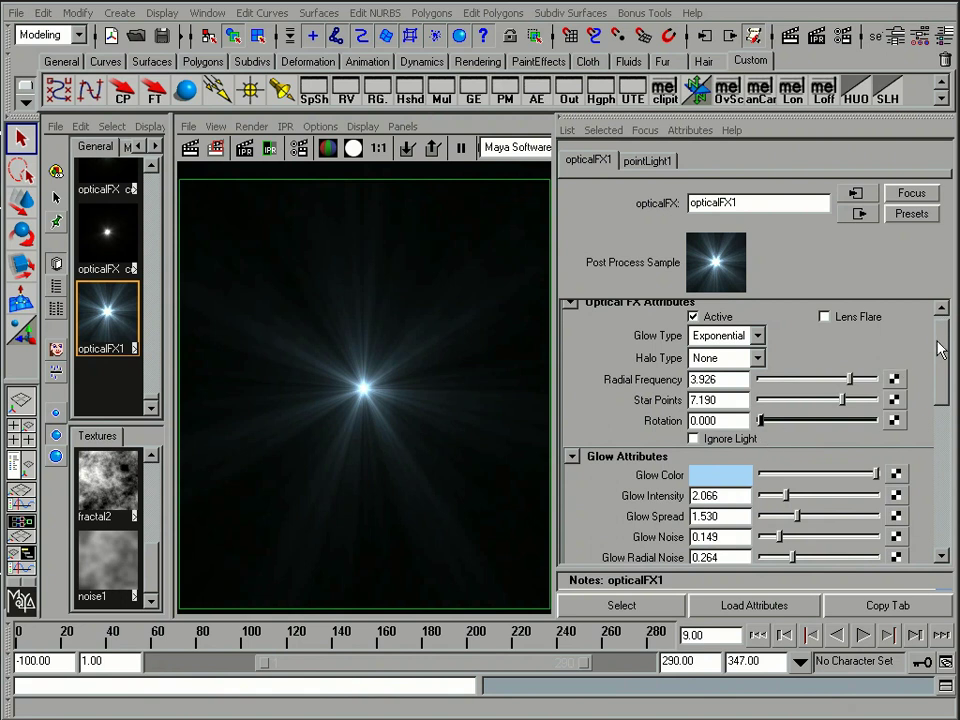
left_click_drag(940, 348, 943, 338)
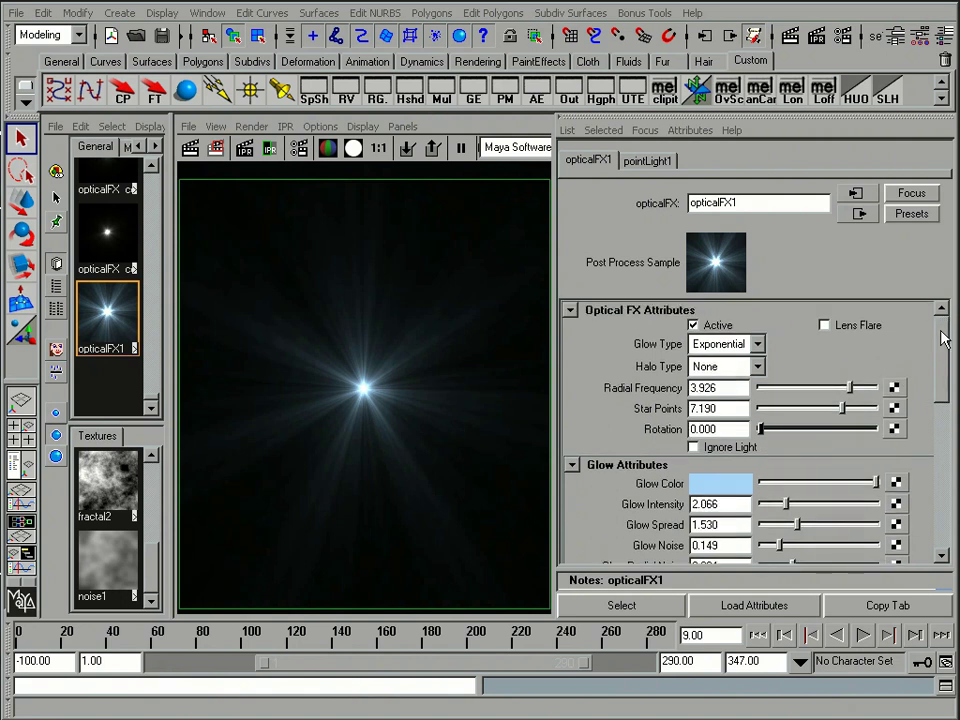
left_click_drag(945, 340, 943, 381)
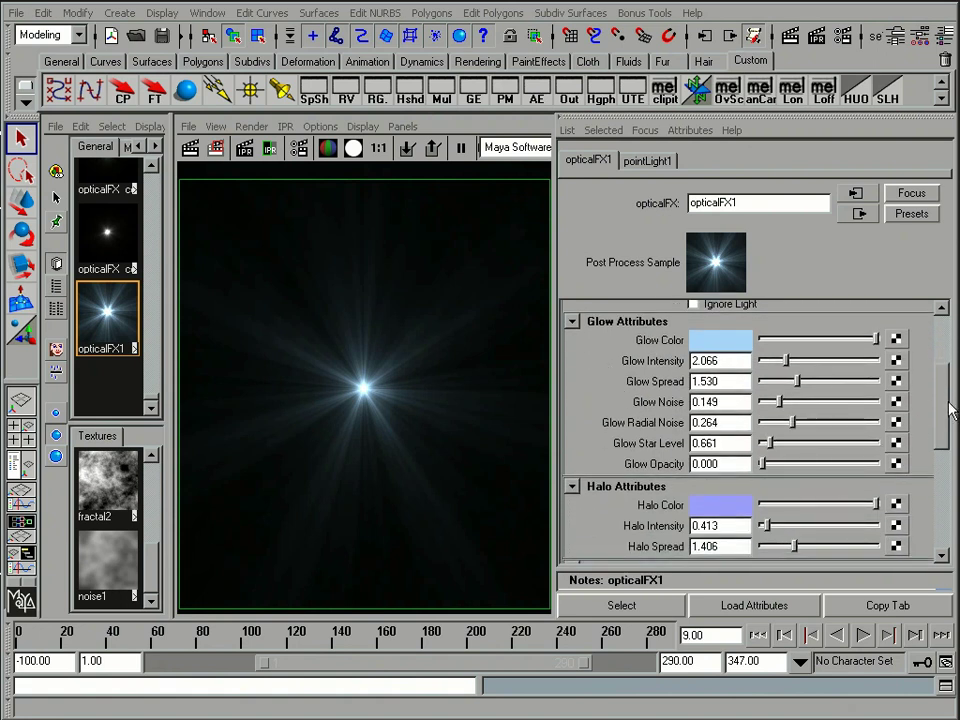
left_click_drag(949, 407, 949, 354)
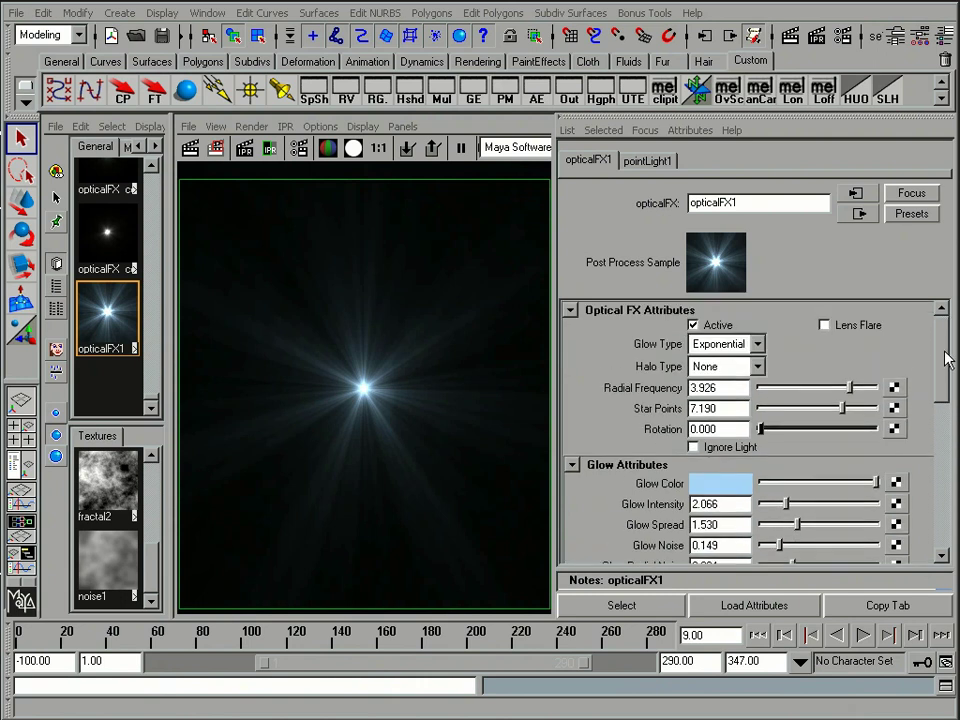
left_click(755, 368)
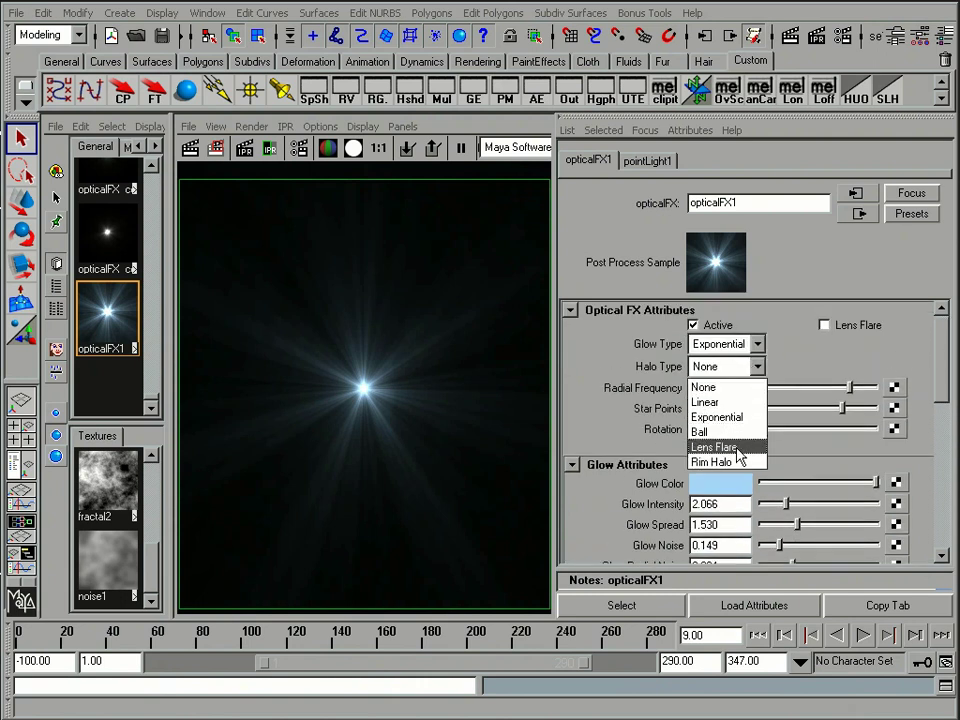
left_click(740, 447)
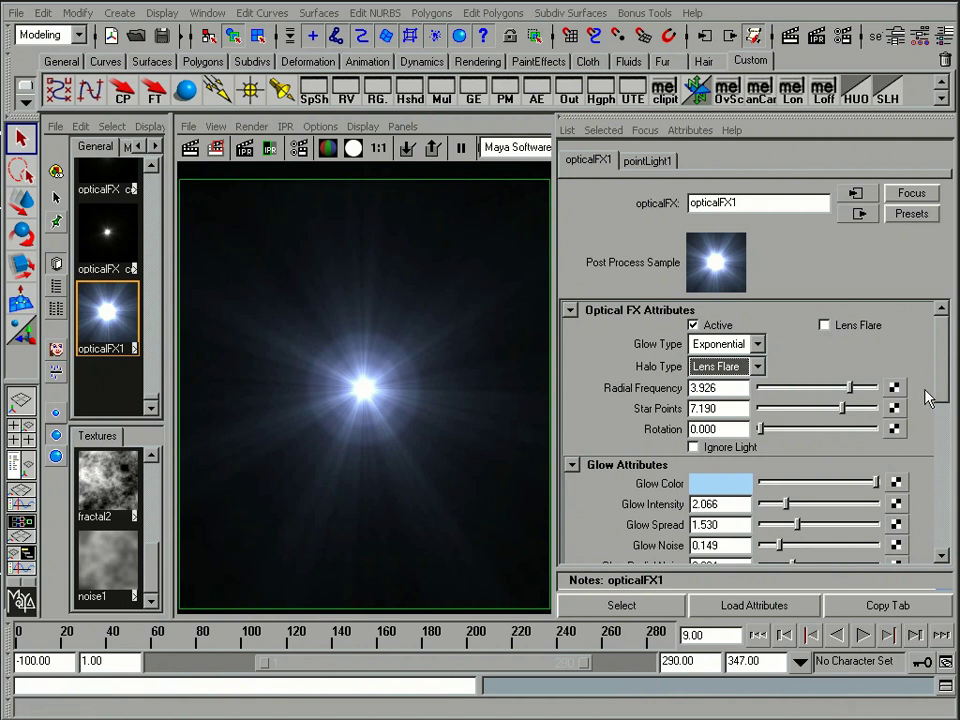
left_click_drag(941, 360, 940, 449)
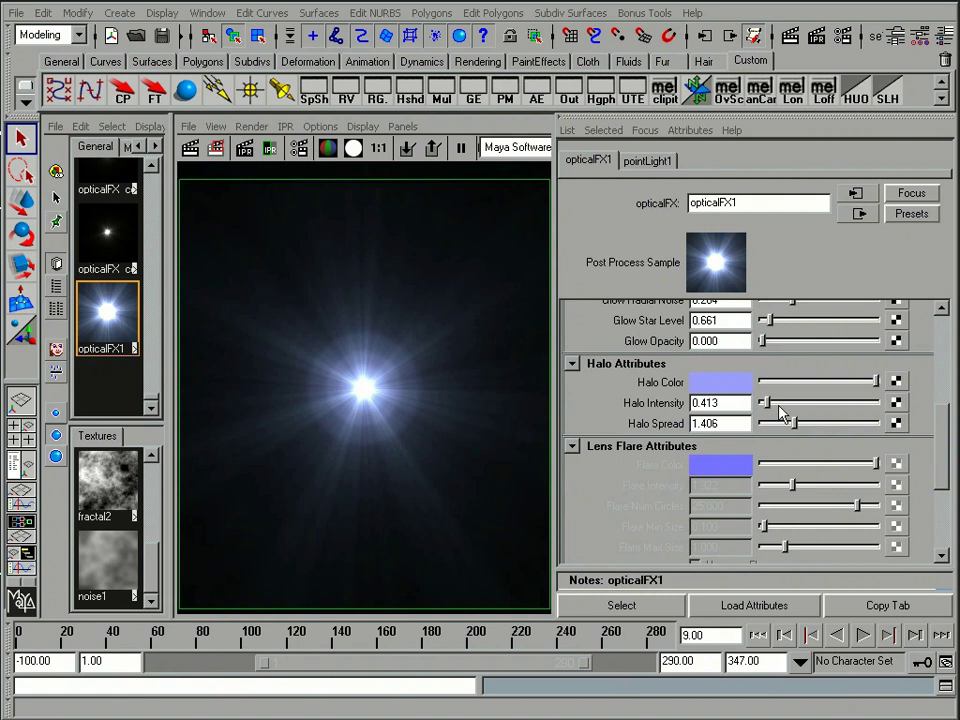
mouse_move(776, 410)
left_mouse_down()
mouse_move(778, 402)
mouse_move(765, 403)
left_mouse_up()
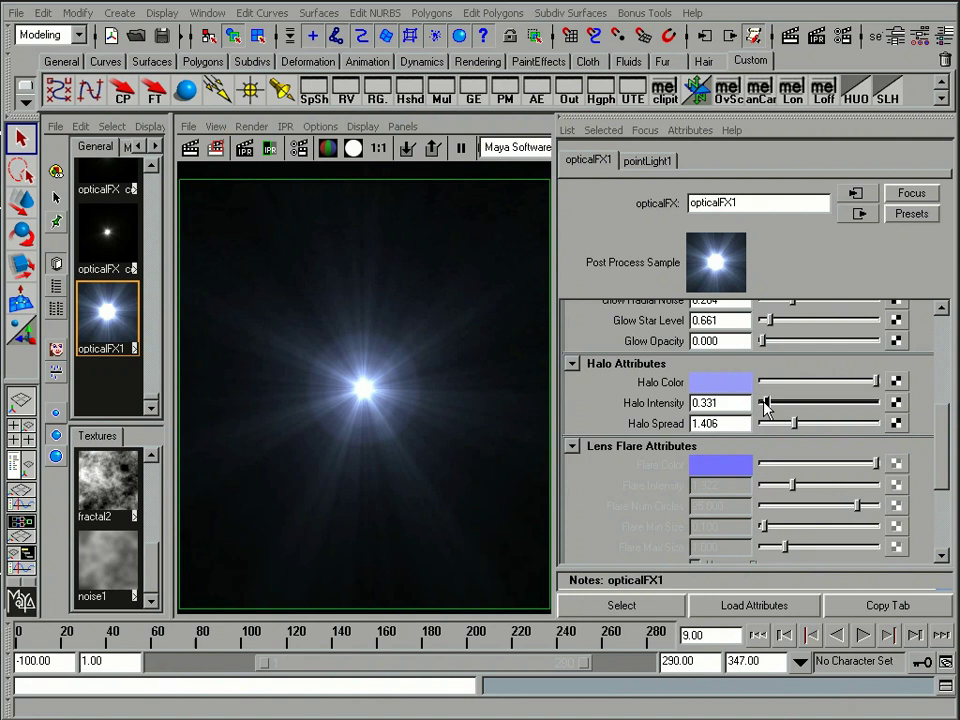
Enable Lens Flare on opticalFX1 and give its flare elements a hexagonal shape.
scroll(943, 433, "down", 1)
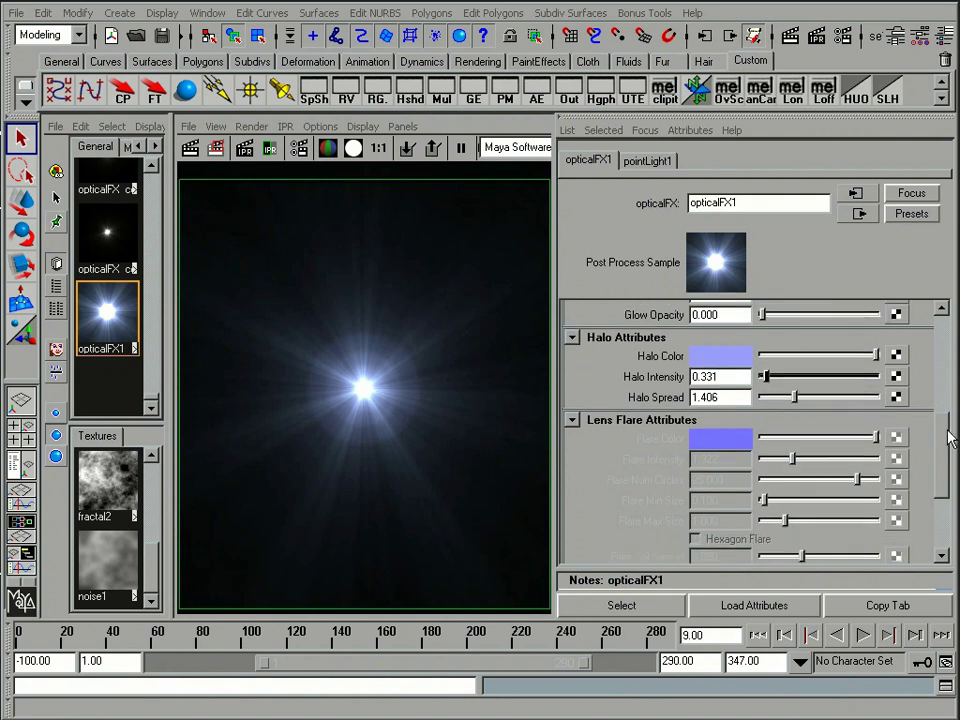
left_click_drag(948, 437, 956, 340)
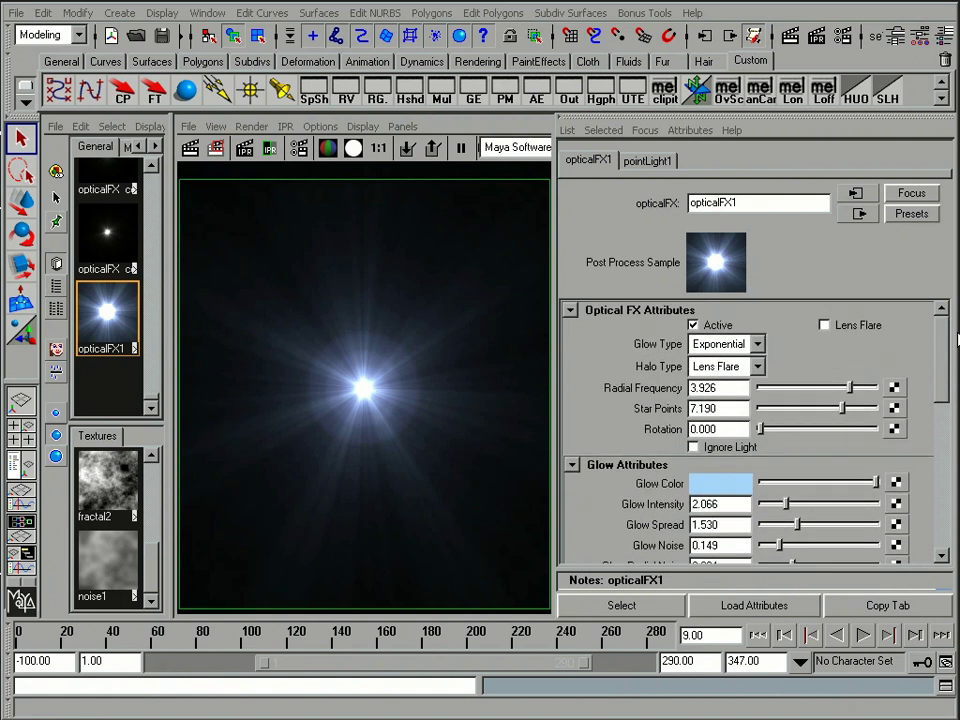
left_click(826, 326)
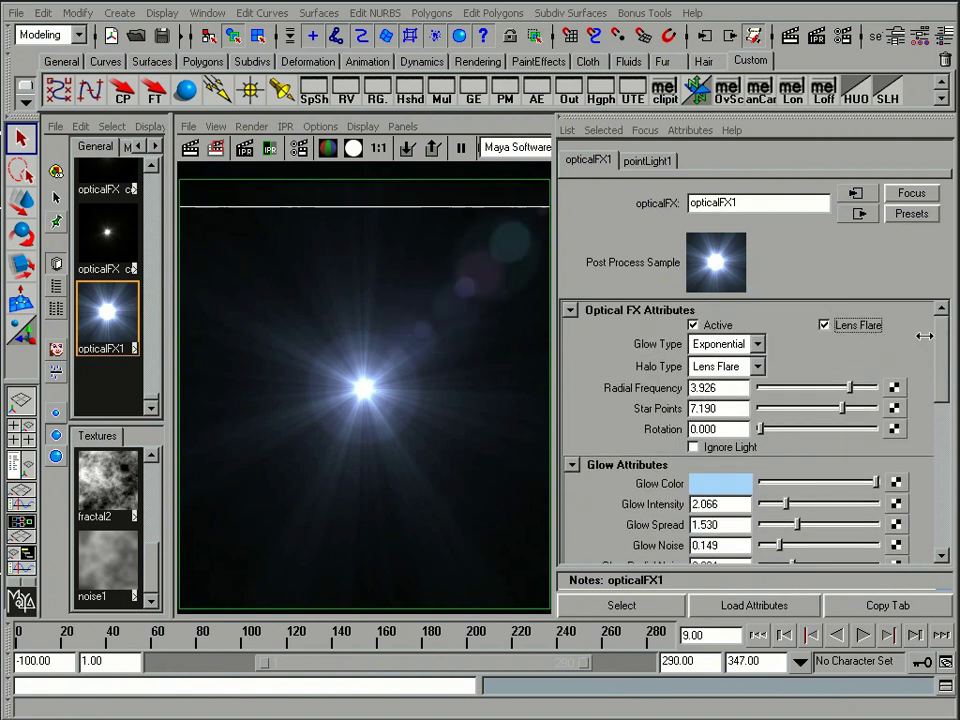
left_click_drag(947, 335, 946, 460)
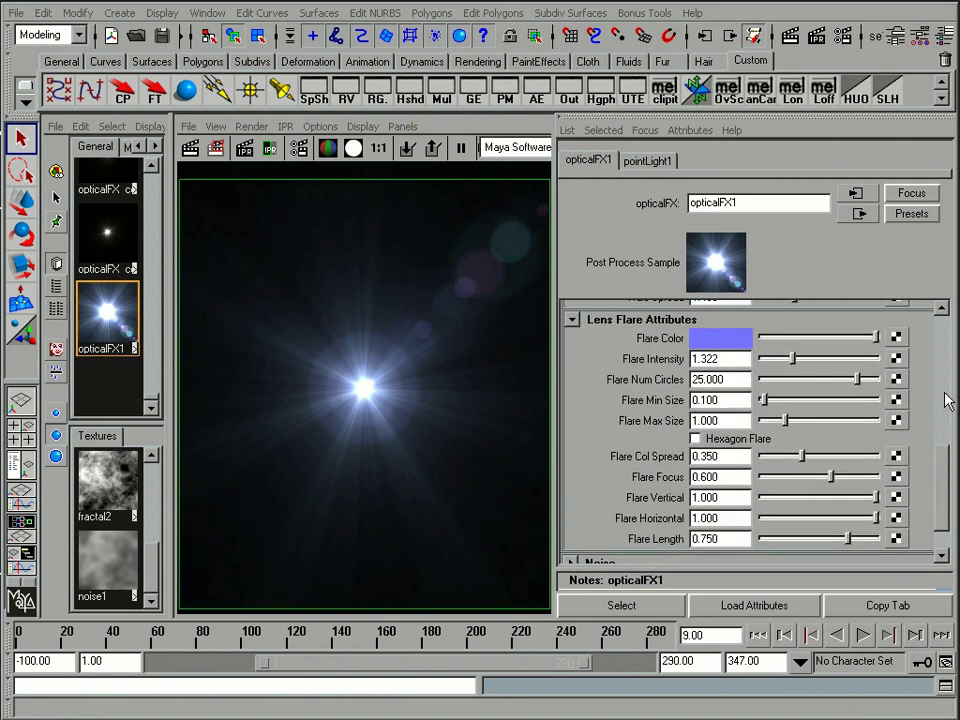
left_click(695, 439)
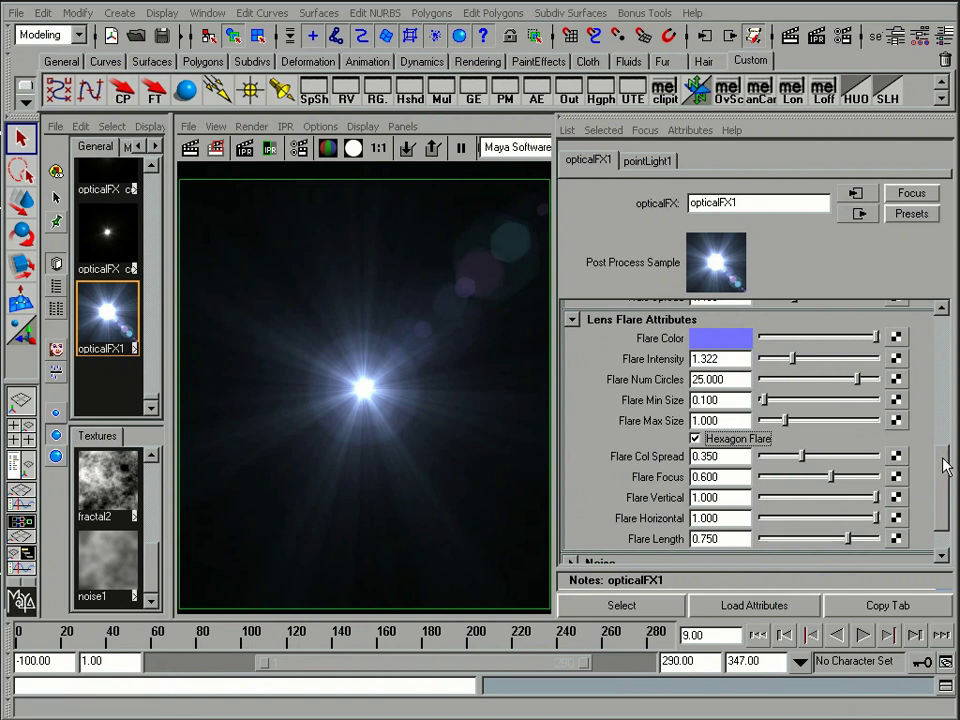
Shift the Glow Color of opticalFX1 towards violet-blue with a hue of about 233.44.
scroll(944, 466, "down", 1)
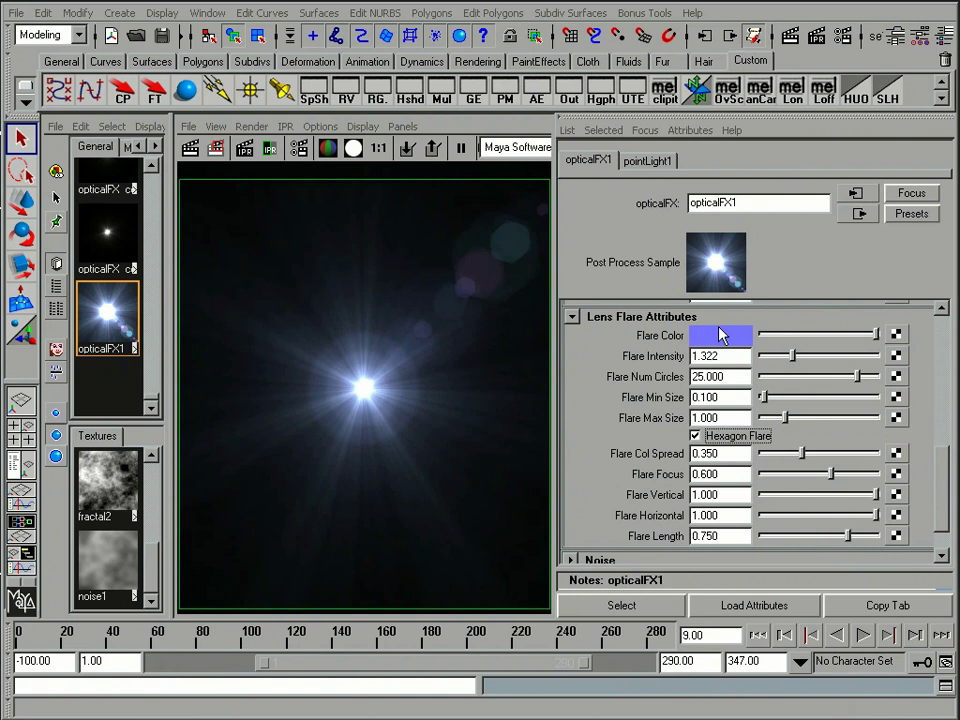
left_click_drag(946, 486, 946, 460)
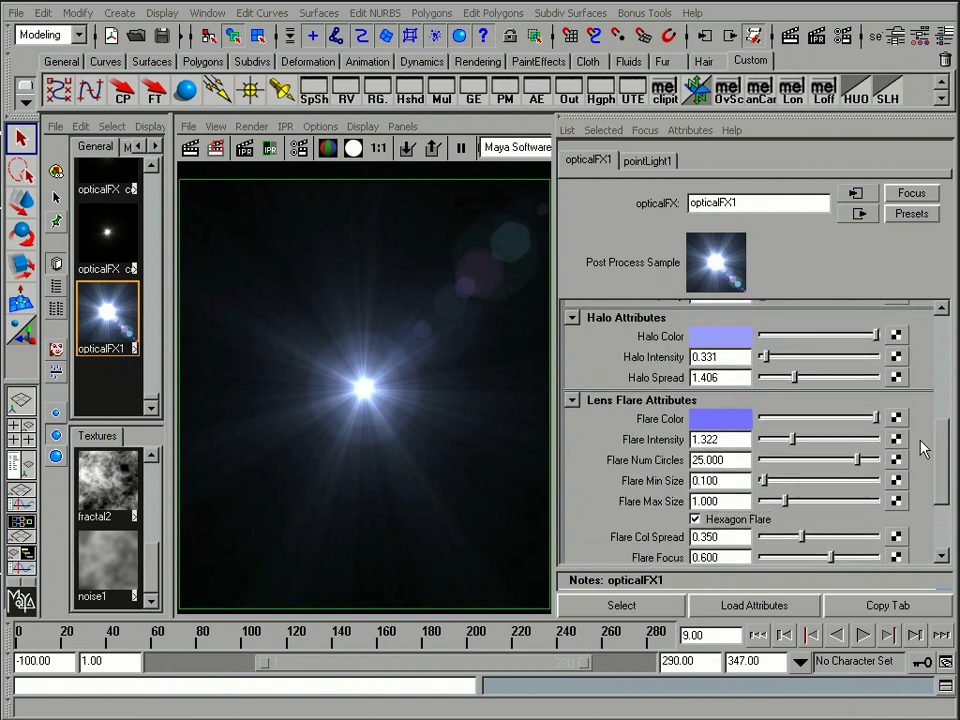
left_click_drag(941, 446, 956, 362)
left_click(733, 431)
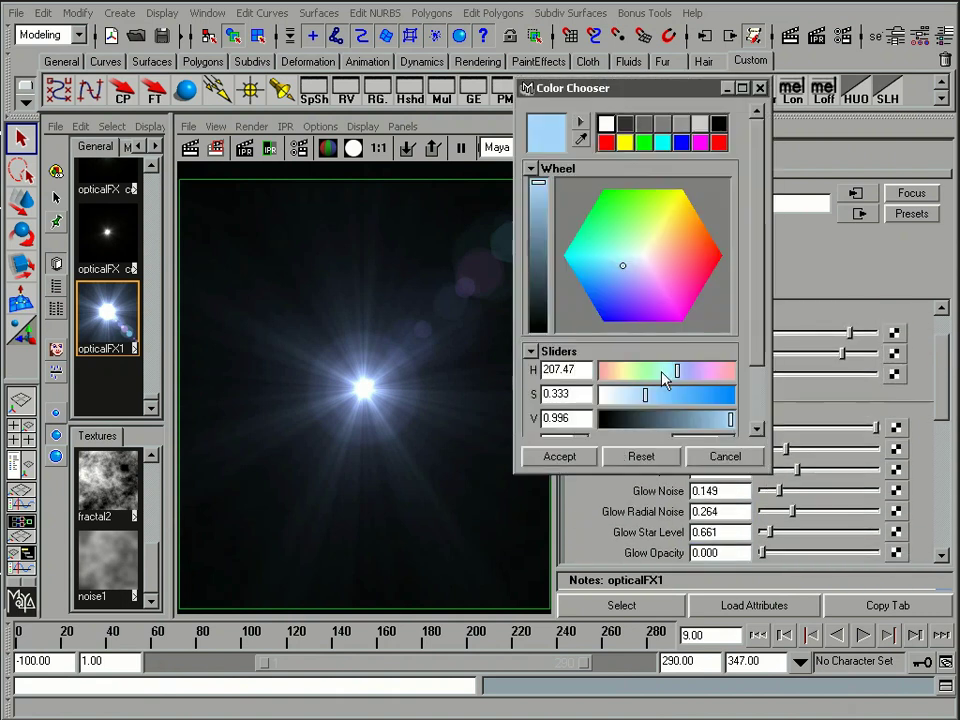
mouse_move(685, 374)
left_mouse_down()
mouse_move(731, 371)
mouse_move(688, 374)
left_mouse_up()
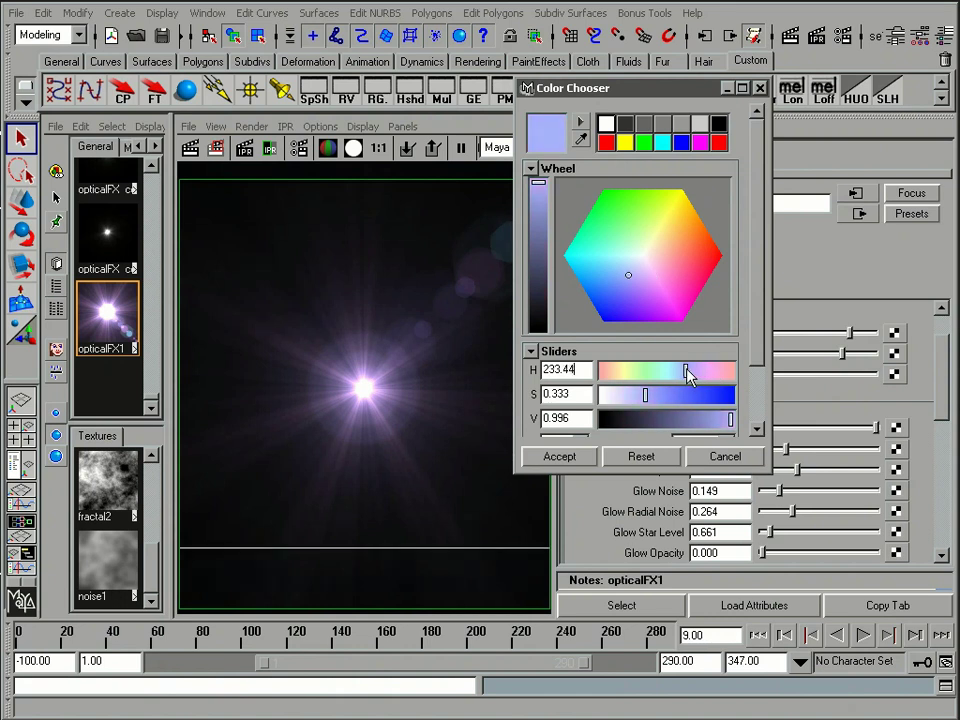
left_click(559, 456)
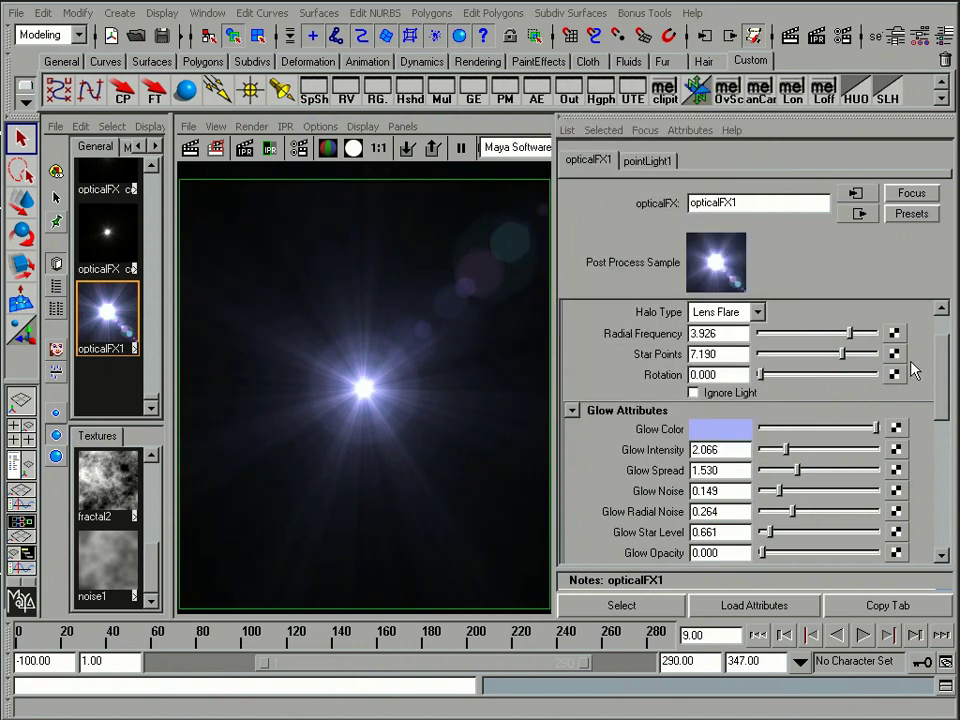
Adjust the Halo Color of opticalFX1 to a hue of about 230.83.
left_click_drag(942, 364, 945, 426)
left_click(697, 407)
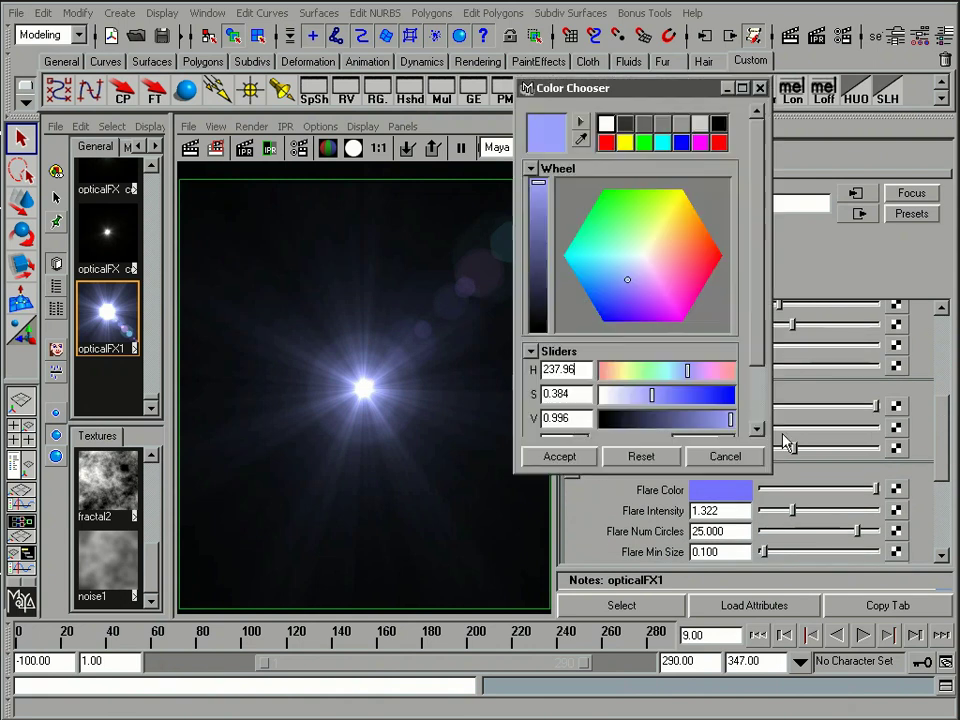
mouse_move(689, 370)
left_mouse_down()
mouse_move(710, 380)
mouse_move(684, 378)
left_mouse_up()
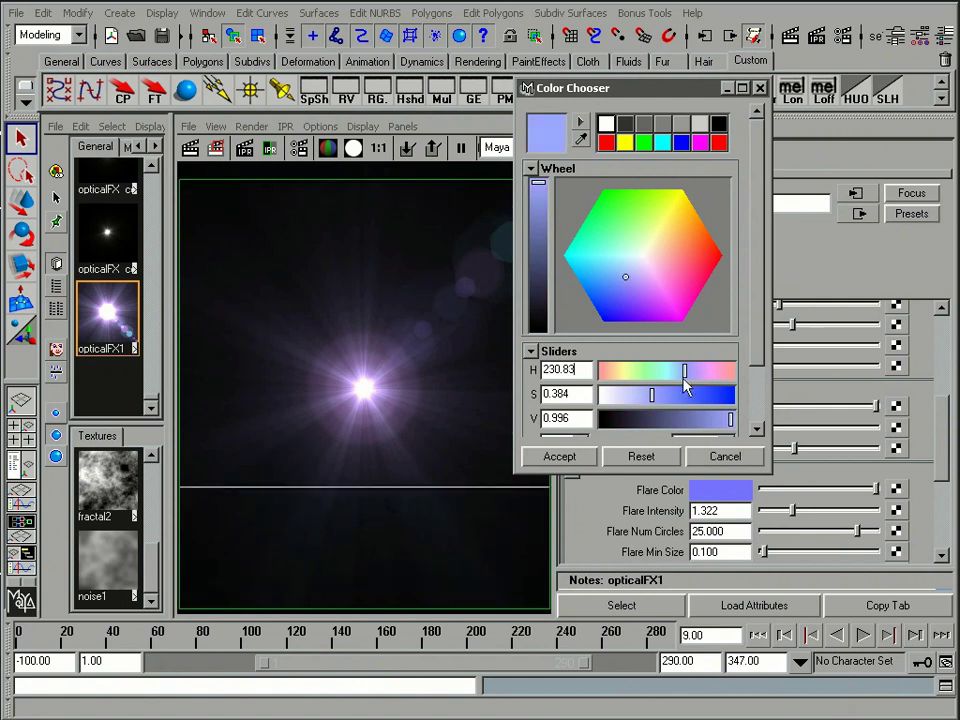
left_click(558, 457)
Change the lens flare's Flare Color to yellow with a hue of about 56.17.
left_click_drag(940, 440, 940, 483)
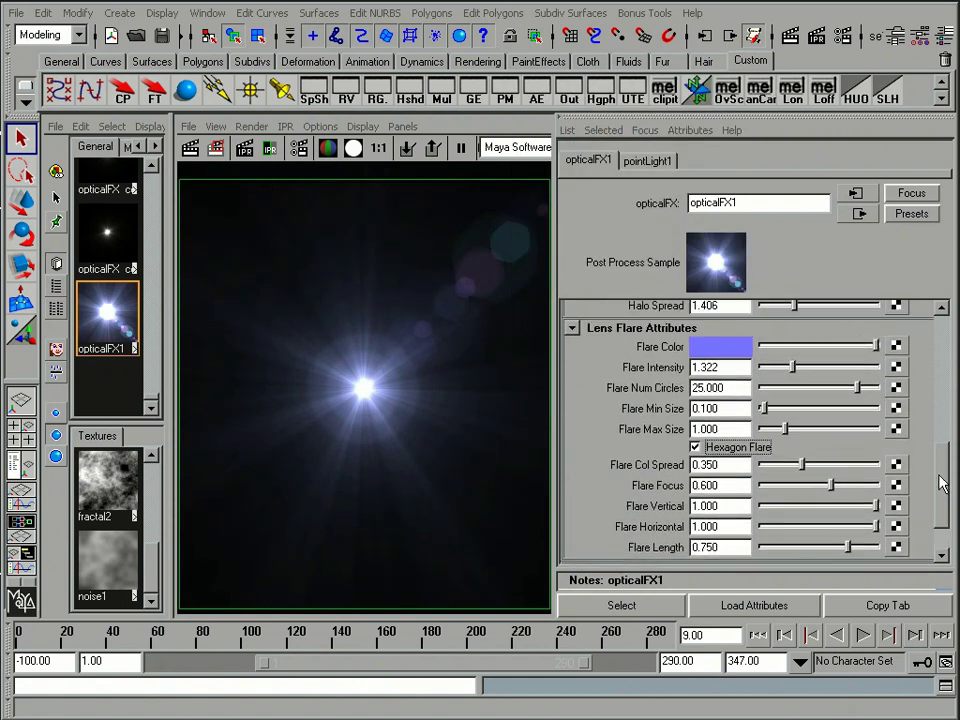
left_click(735, 345)
left_click_drag(686, 372, 622, 378)
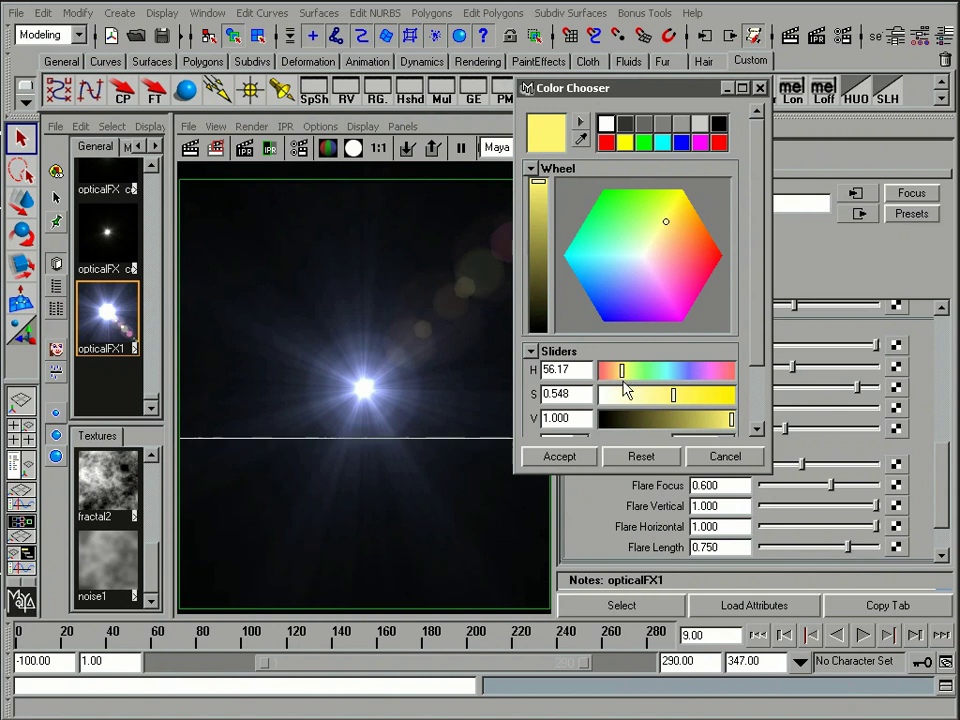
left_click(578, 460)
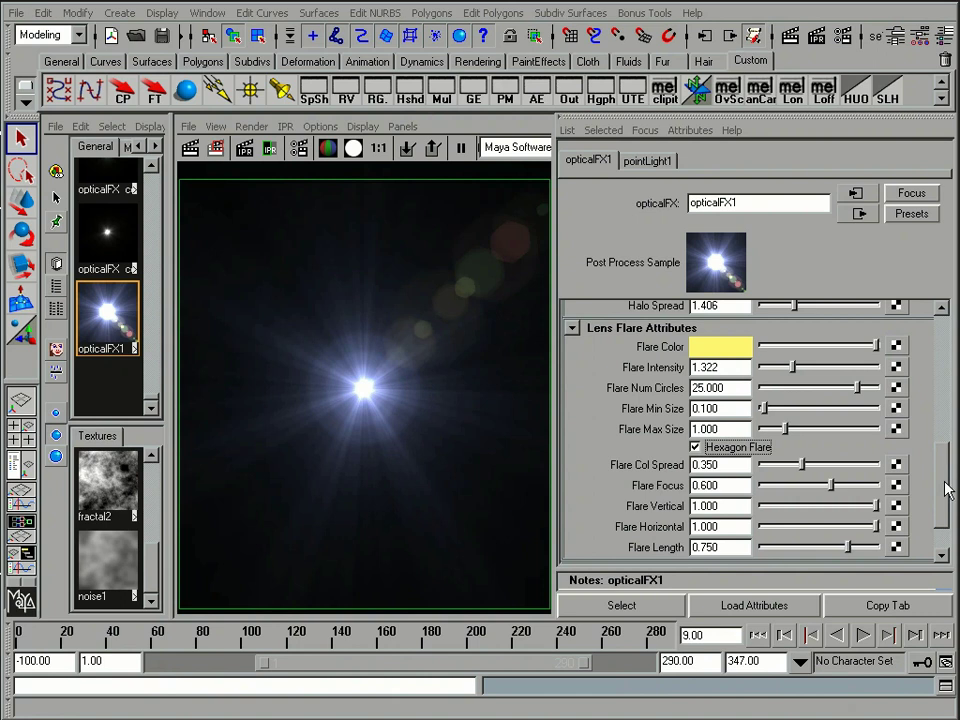
Inspect the point light's Light Effects, its lightFog1 material and the lightFogSE shading group, and return to pointLightShape1.
left_click_drag(946, 488, 946, 355)
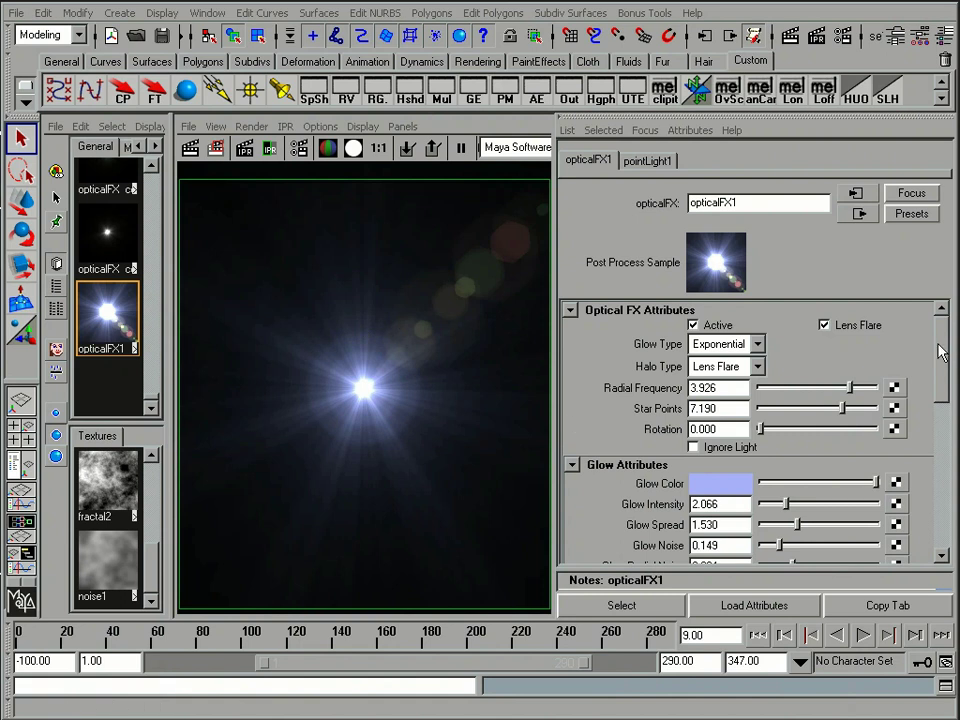
mouse_move(940, 350)
left_mouse_down()
mouse_move(940, 378)
mouse_move(940, 350)
left_mouse_up()
left_click(859, 213)
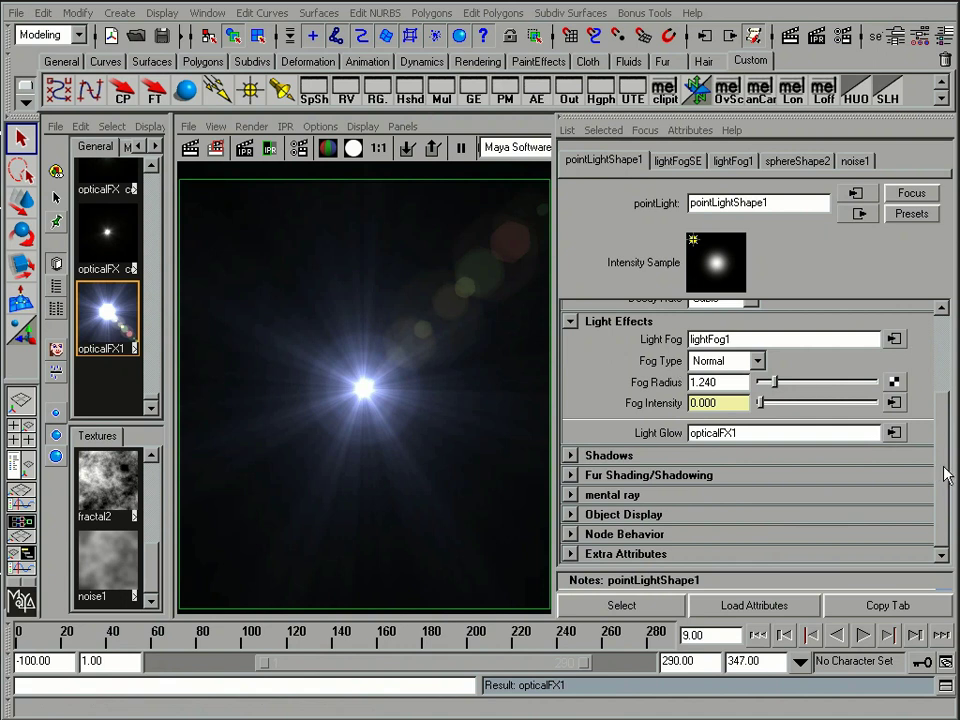
mouse_move(945, 470)
left_mouse_down()
mouse_move(952, 428)
mouse_move(950, 452)
left_mouse_up()
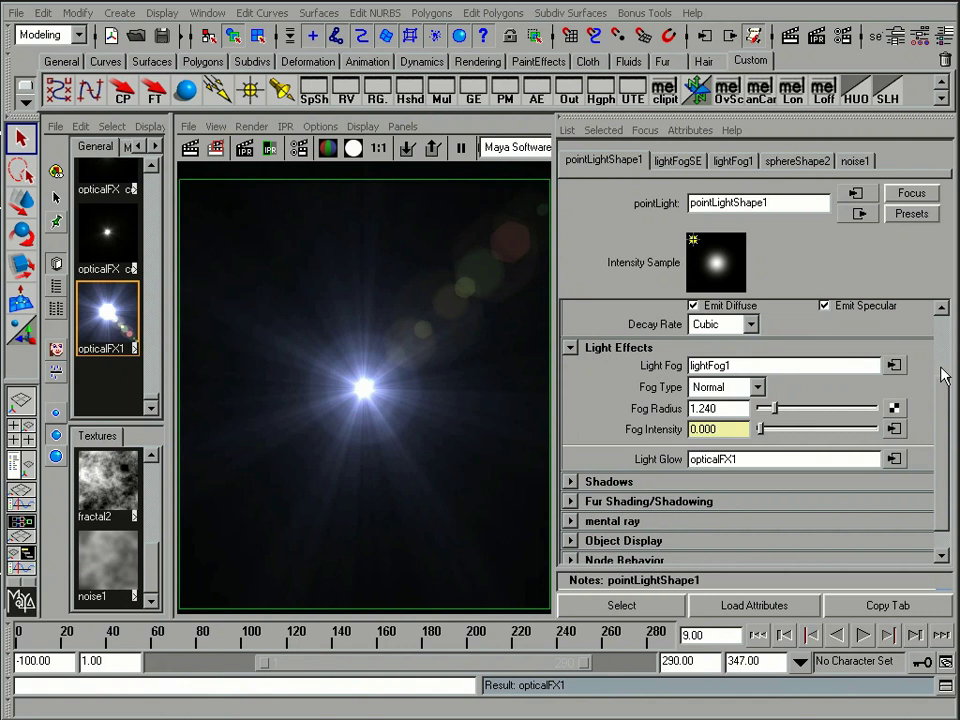
left_click(894, 366)
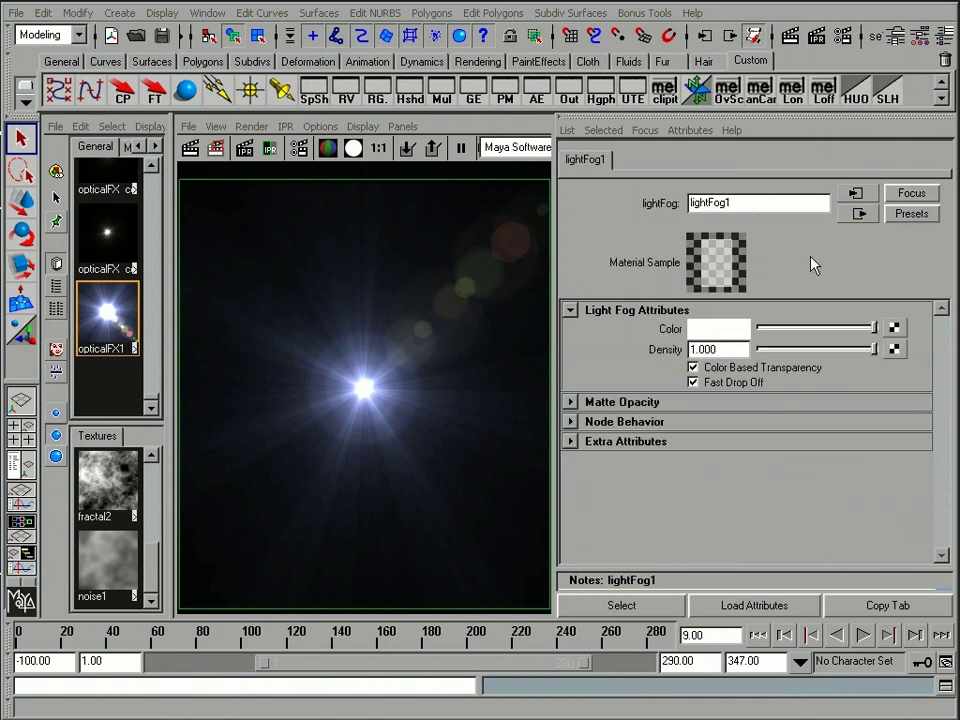
left_click(859, 214)
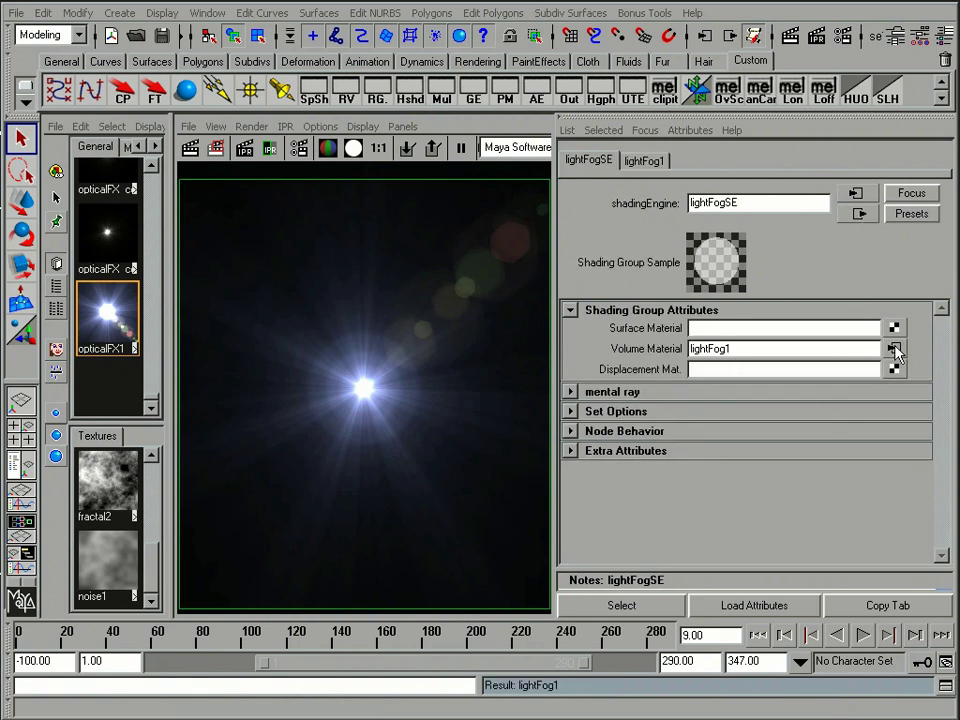
left_click(646, 130)
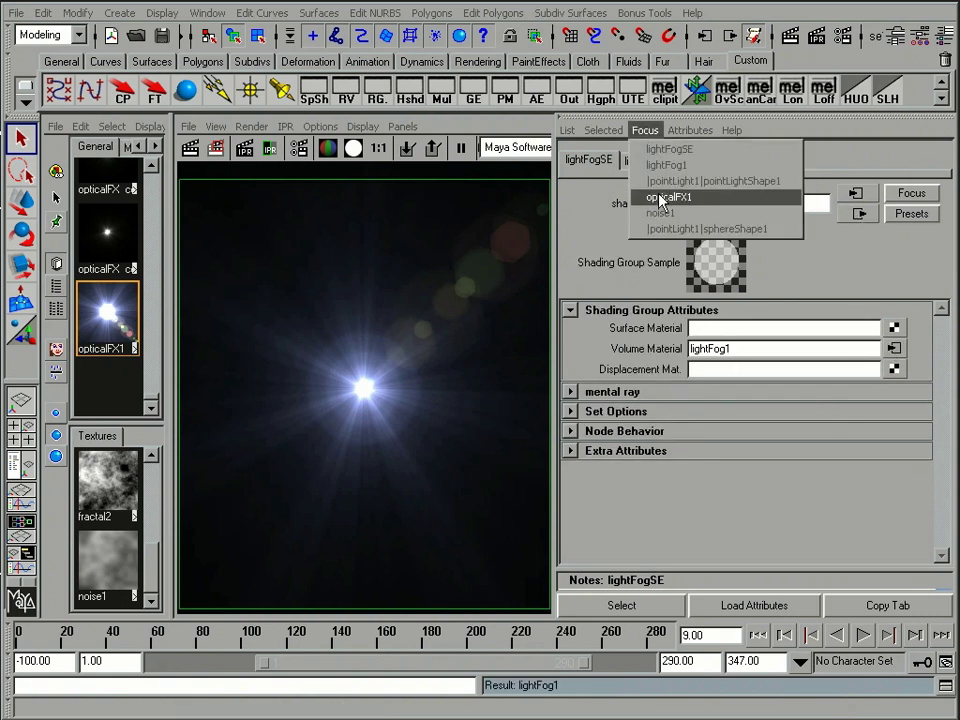
left_click(670, 182)
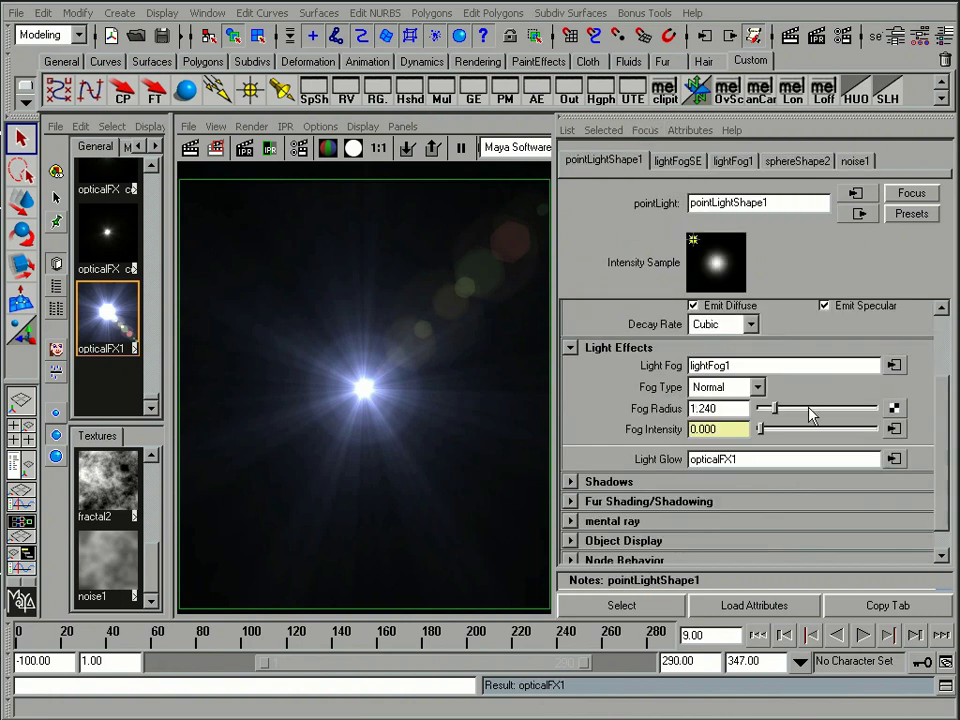
In the noise texture driving the light's Fog Intensity, set Alpha Gain to about 0.182 and Amplitude to about 0.752.
left_click(896, 429)
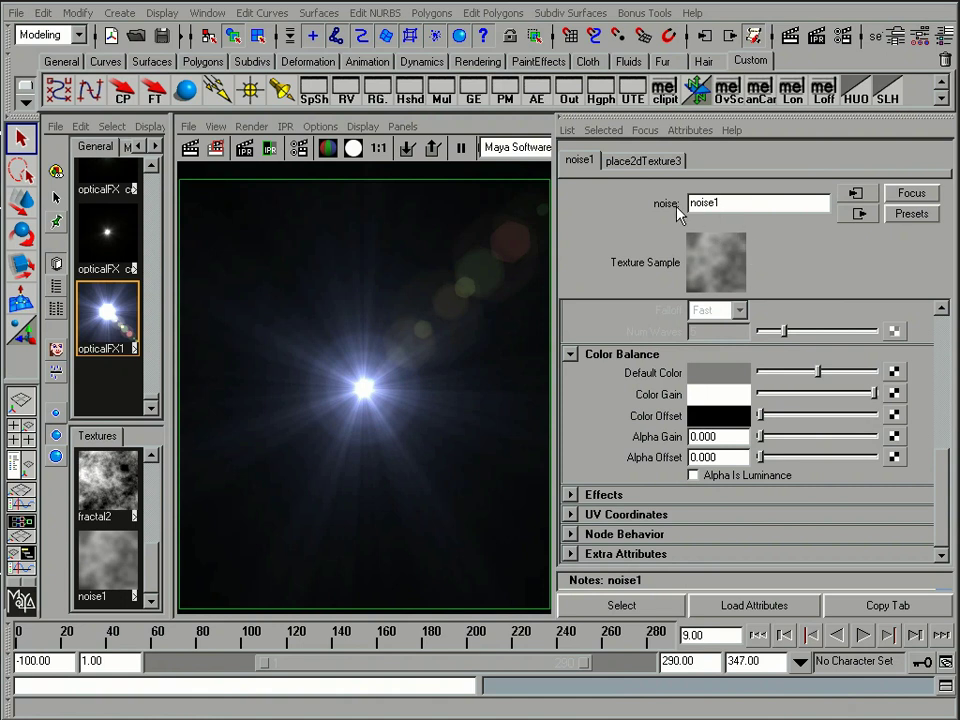
left_click_drag(939, 459, 934, 385)
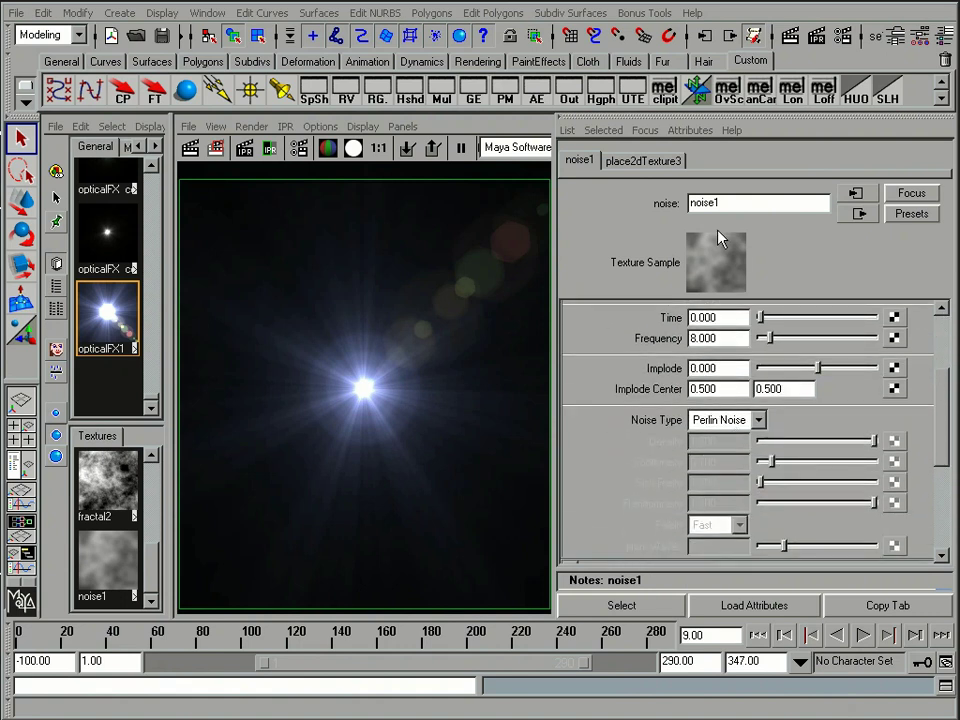
left_click_drag(940, 418, 943, 484)
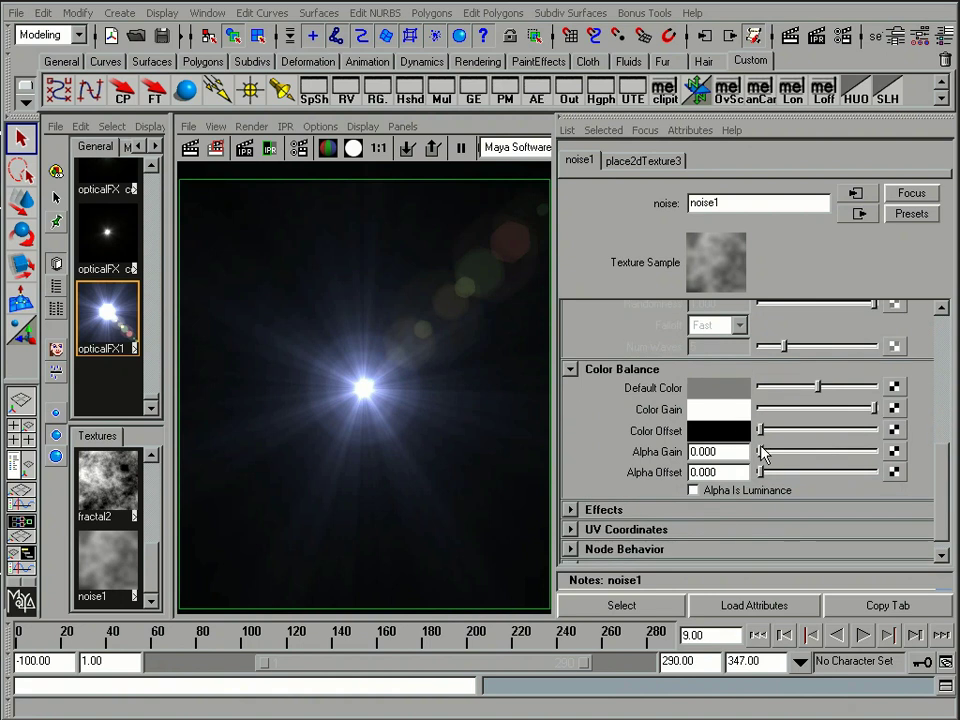
left_click_drag(761, 454, 767, 455)
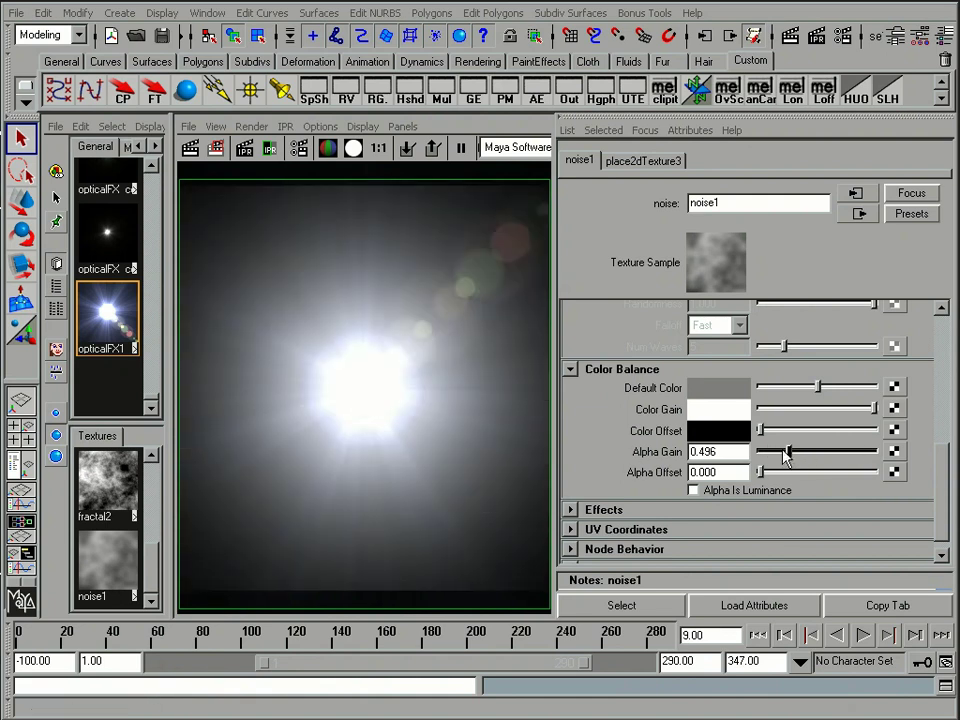
left_click_drag(785, 455, 779, 453)
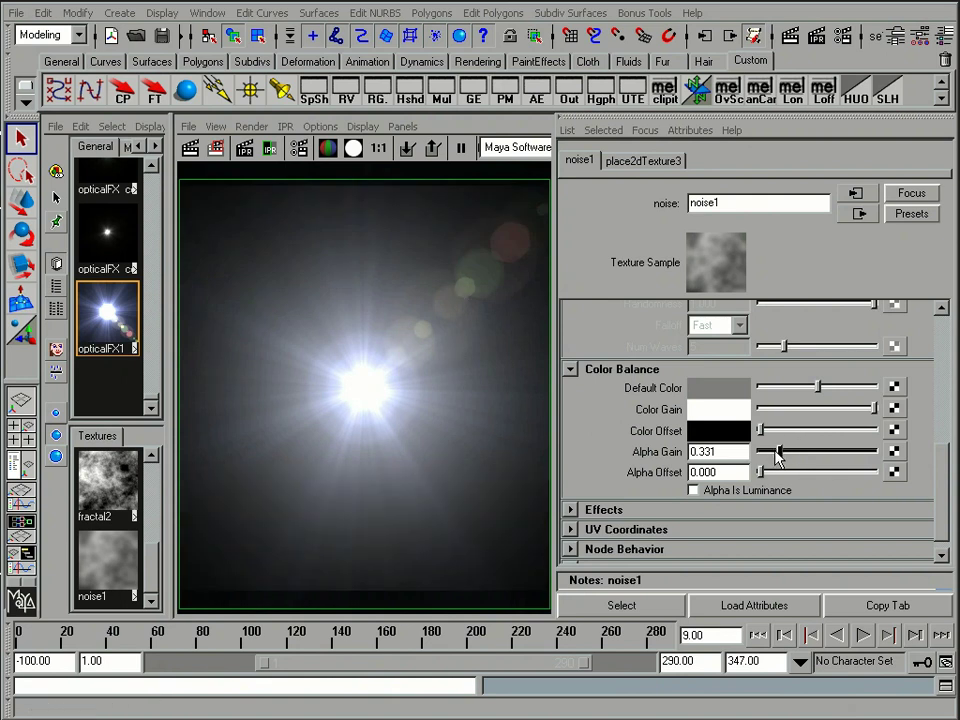
left_click_drag(779, 453, 772, 456)
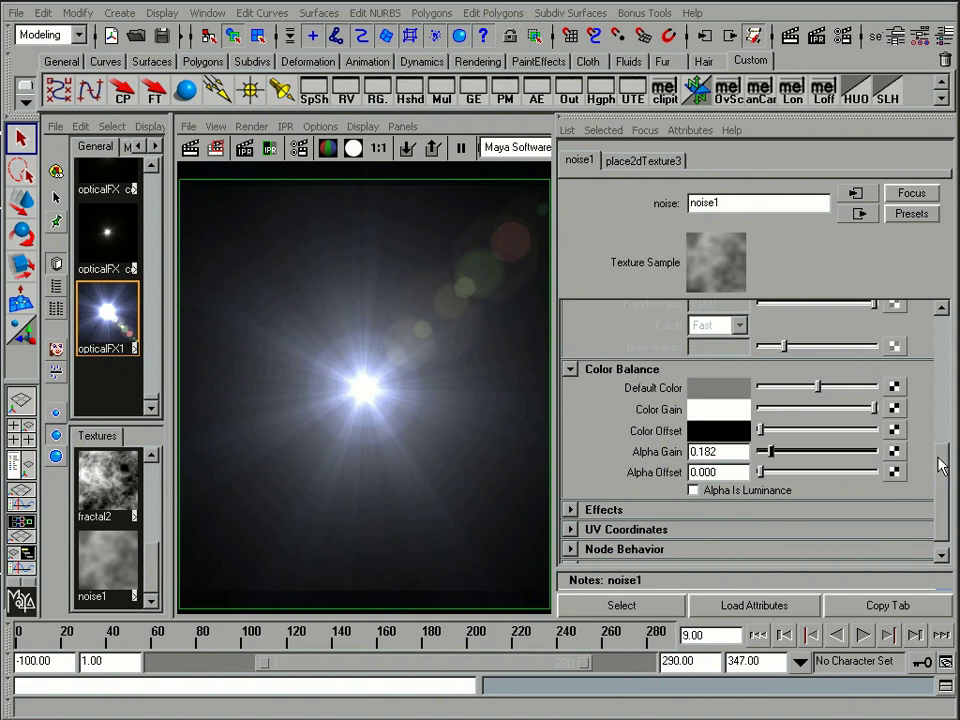
left_click_drag(940, 465, 943, 330)
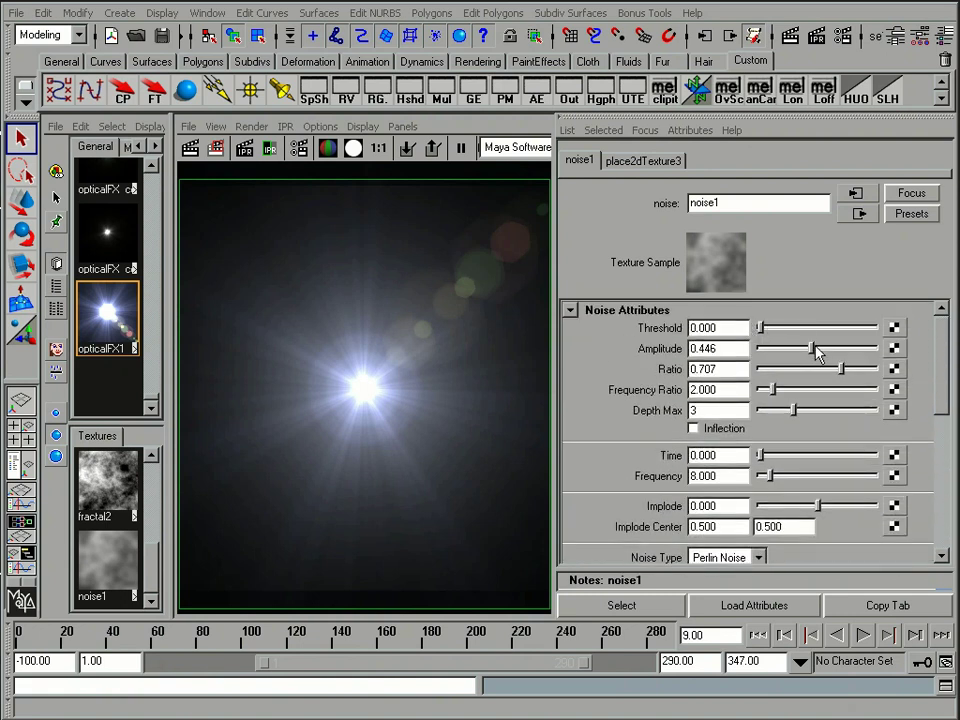
left_click_drag(815, 349, 845, 352)
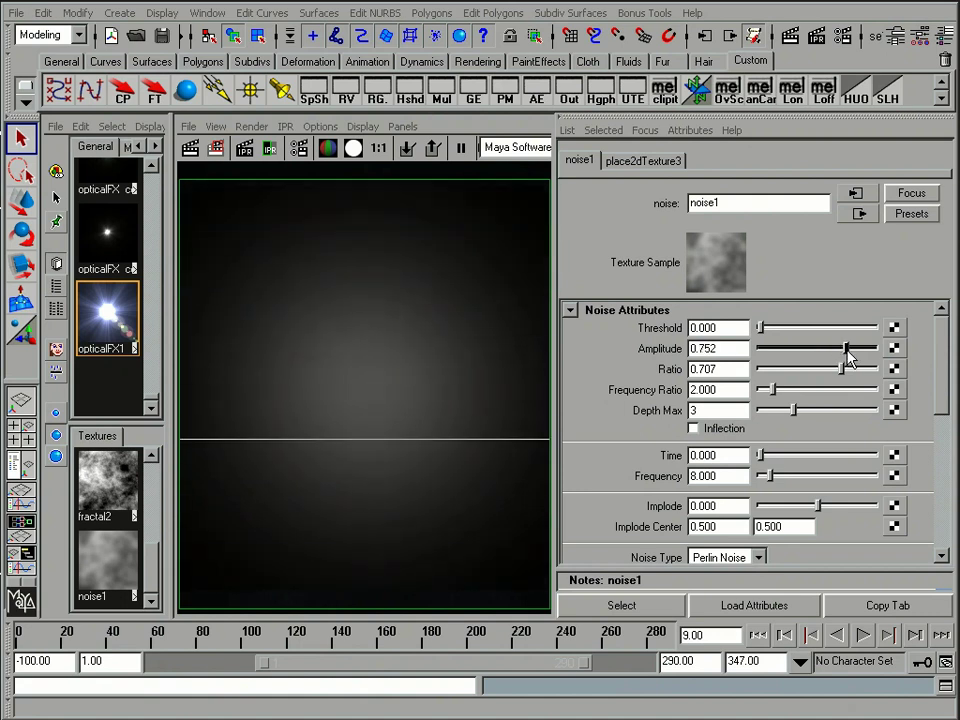
Set the Repeat UV of the noise texture's 2D placement to 0.5 in both directions.
left_click(645, 161)
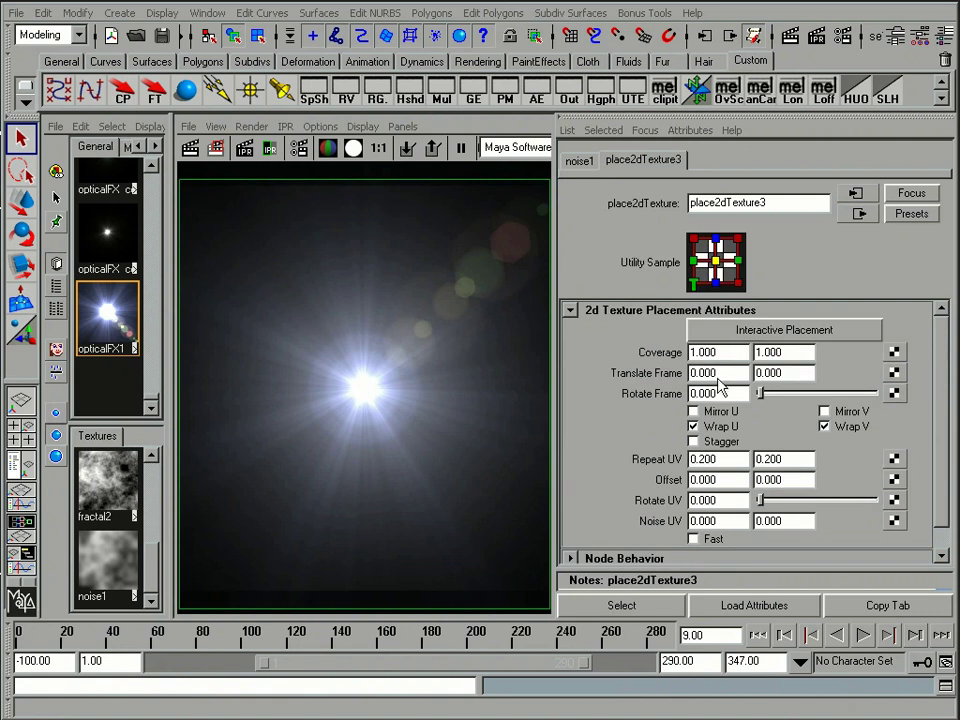
double_click(722, 459)
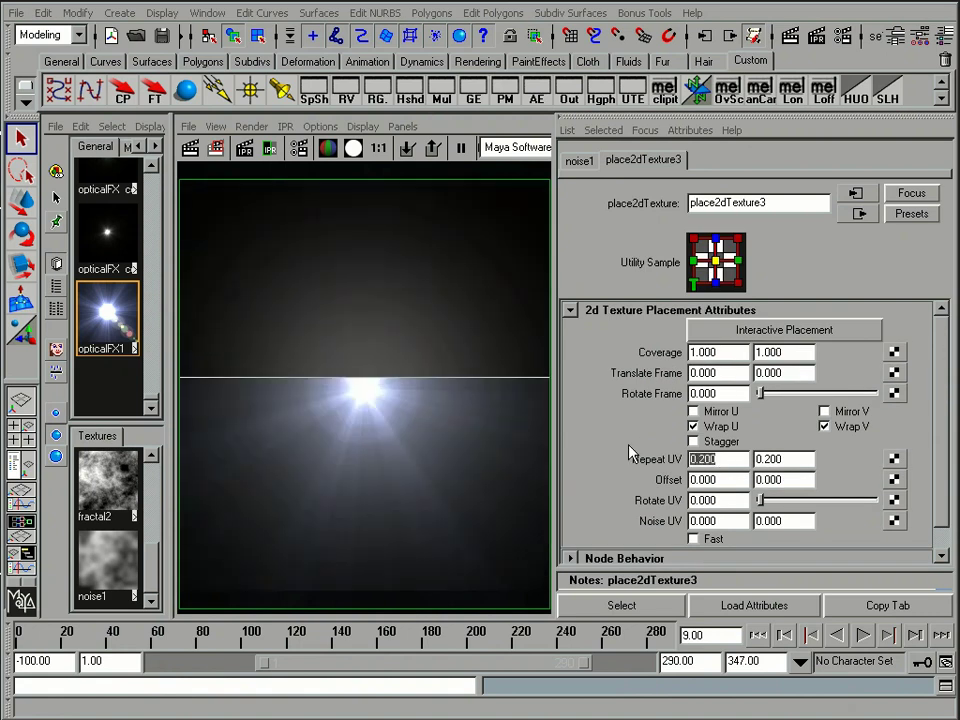
type(".5")
key("Tab")
type(".5")
key("Return")
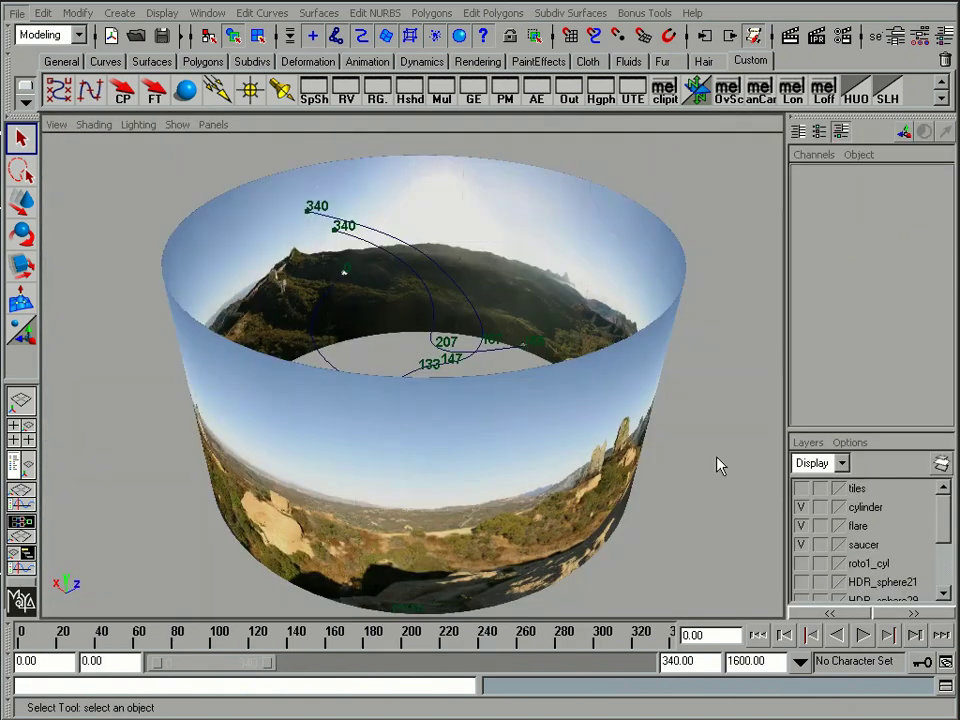
Look through the animCam camera inside the panorama cylinder and scrub the animation to frame 316.
left_click_drag(688, 506, 739, 517, "alt")
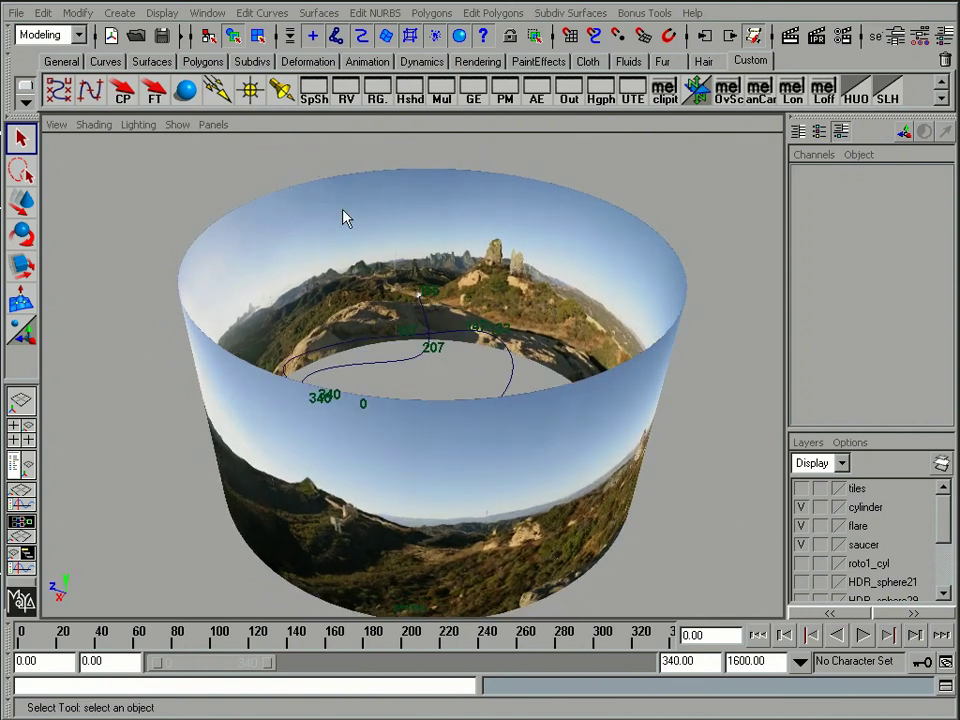
left_click(213, 125)
mouse_move(240, 144)
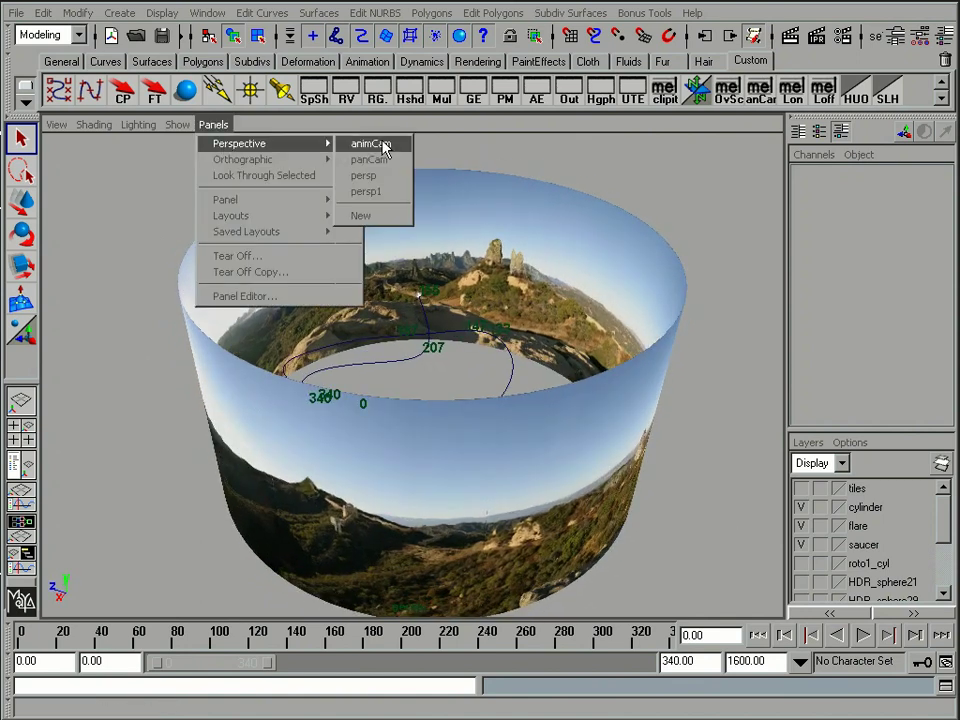
left_click(375, 145)
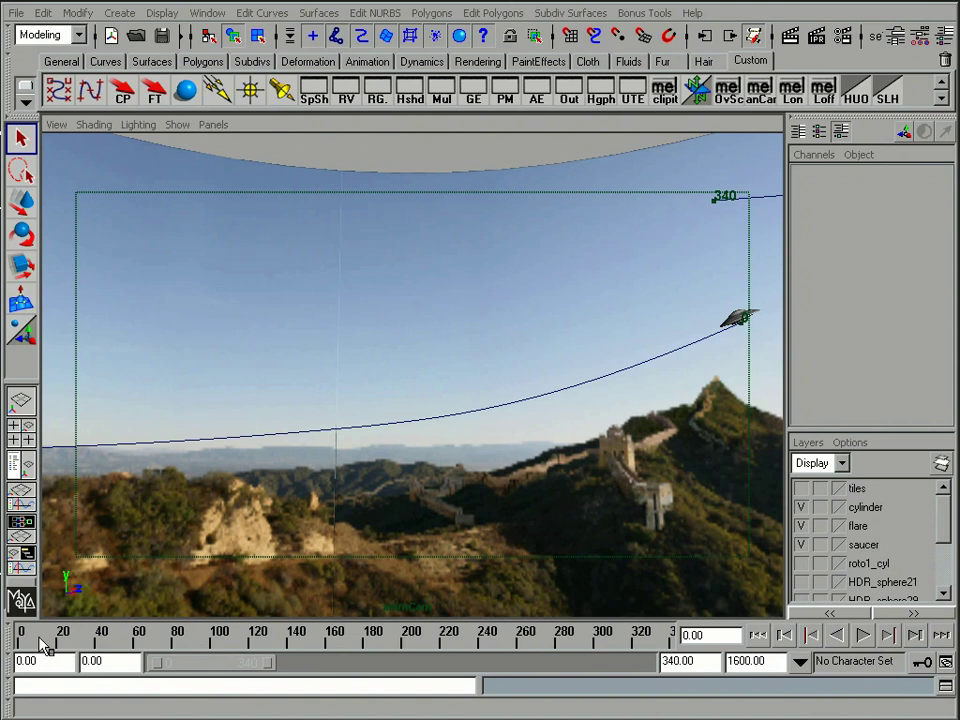
left_click_drag(45, 645, 633, 666)
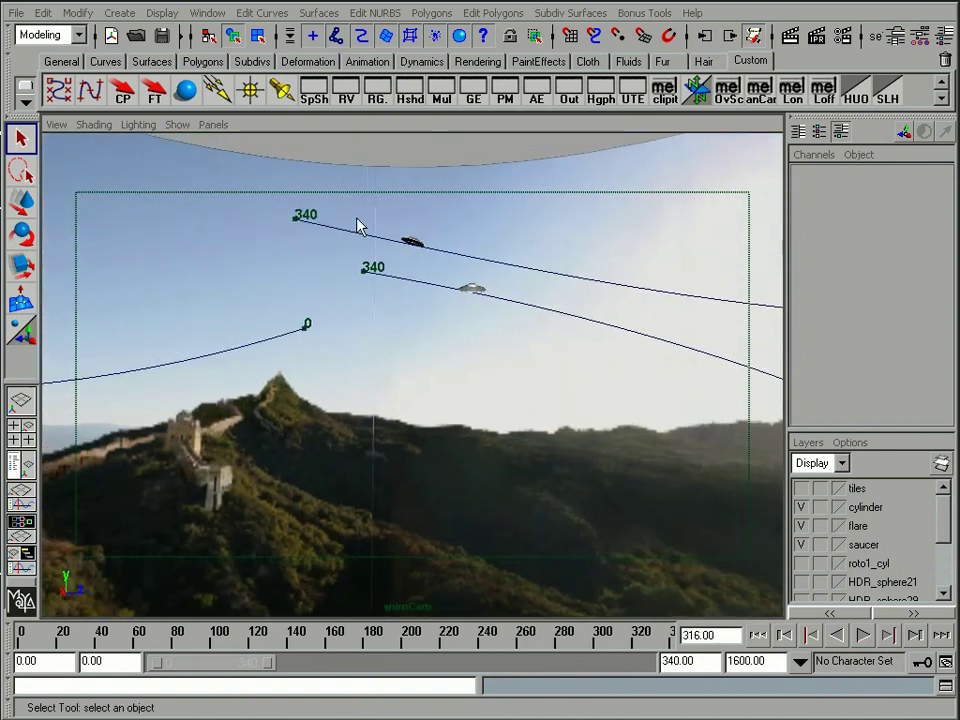
Hide the saucers' motion path curves in the animCam view and play the animation.
left_click(177, 125)
left_click(201, 218)
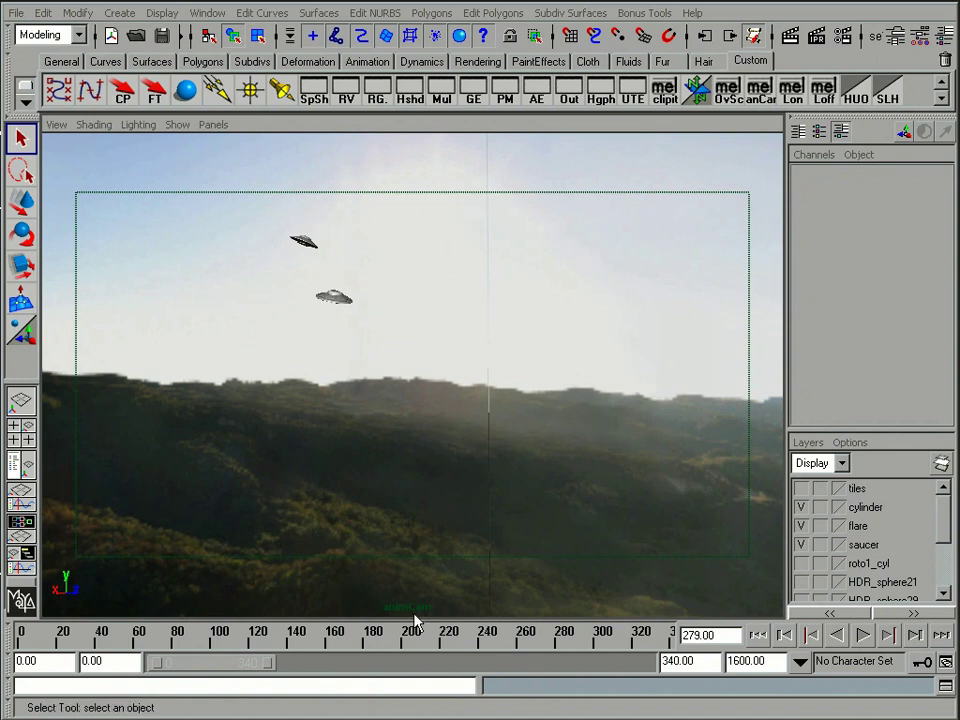
key("alt+v")
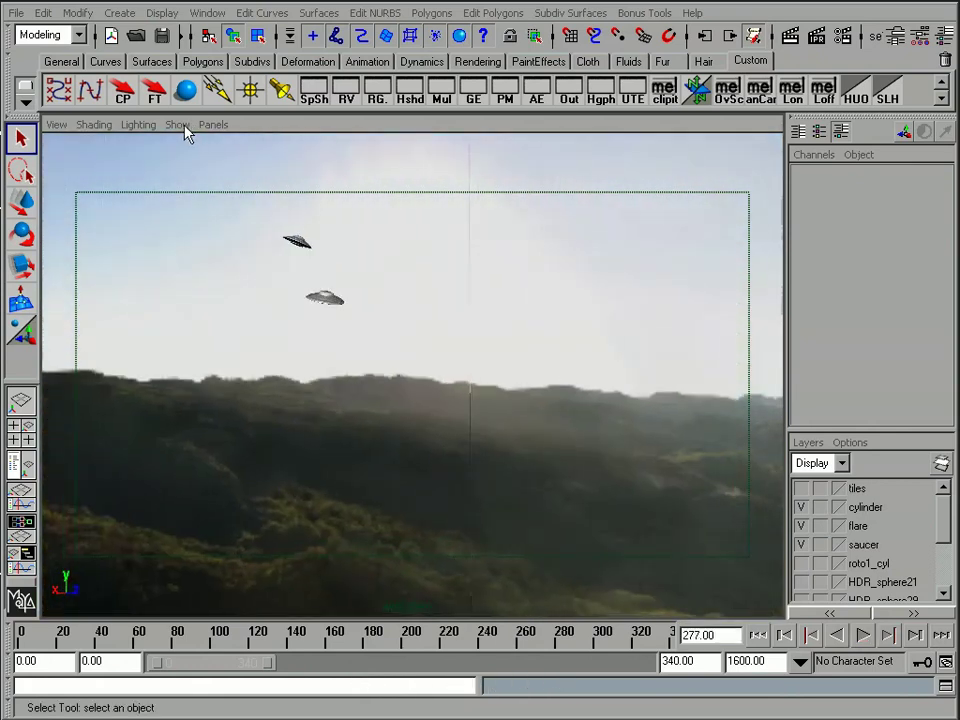
Display the lights in the animCam view and play the animation to check the flare light's position relative to the saucers.
left_click(184, 127)
left_click(208, 297)
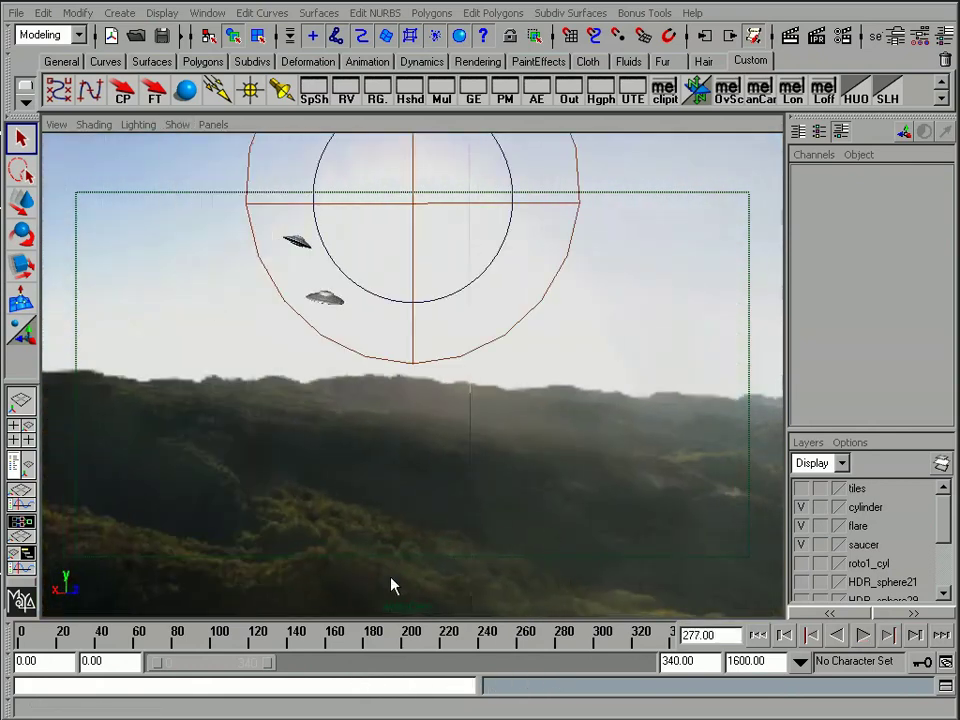
key("alt+v")
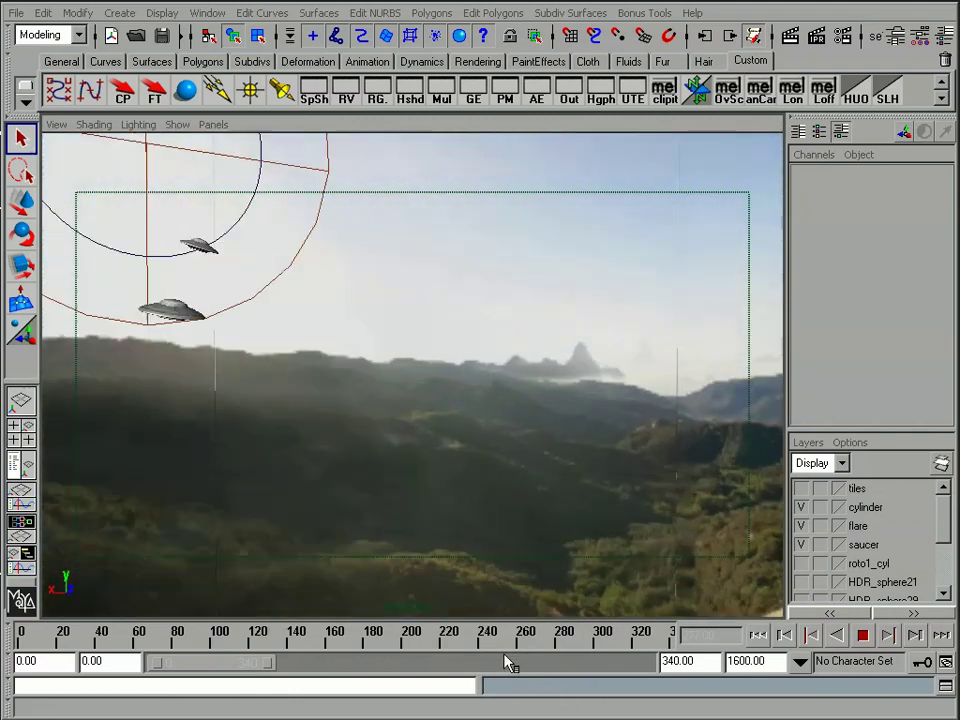
key("Escape")
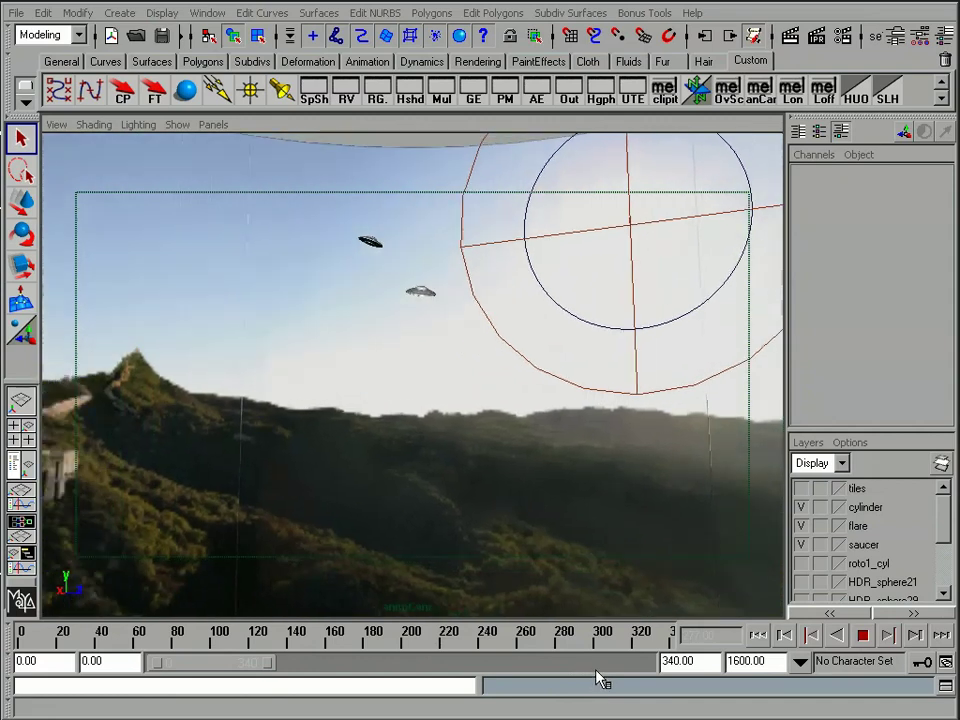